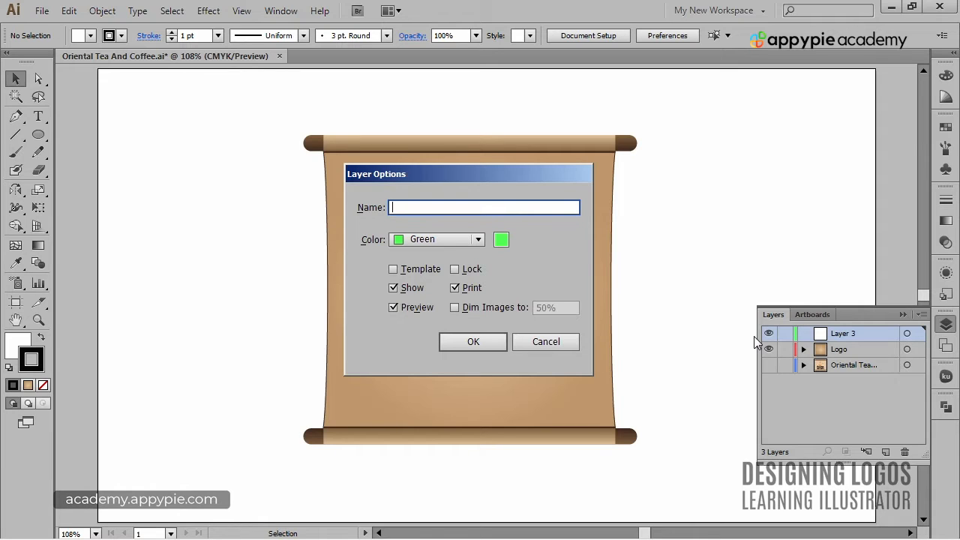
Step: Name the new layer Tea Pot and hide the Logo layer so the artboard is empty
text(Tea Pot)
click(484, 342)
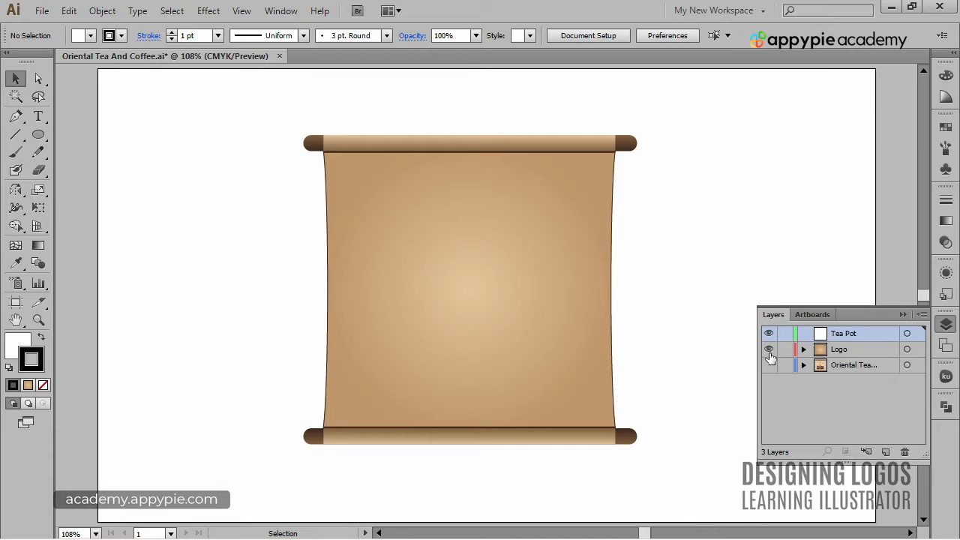
click(768, 348)
click(769, 364)
click(903, 315)
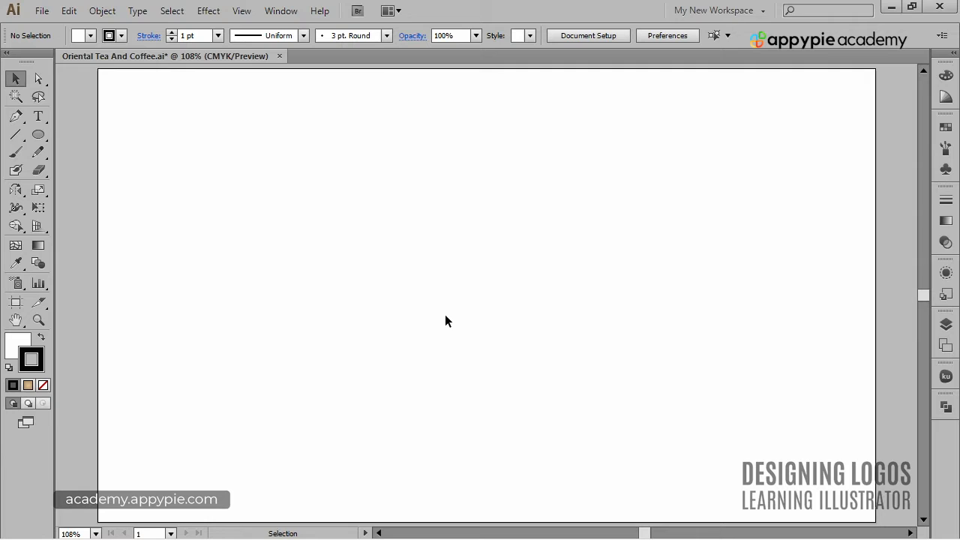
Step: Draw an open spiral of just over one turn with the Spiral tool, slightly above the middle of the artboard
click(23, 133)
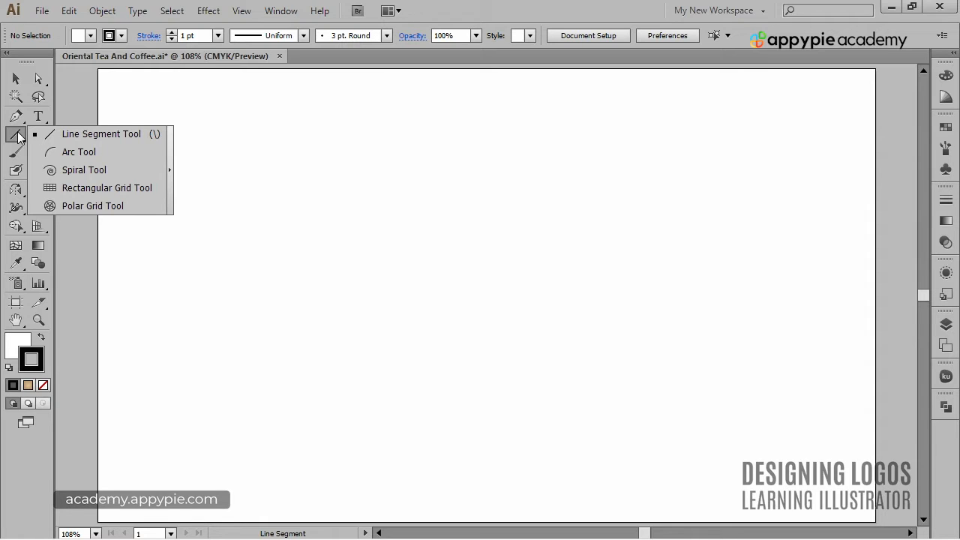
click(61, 169)
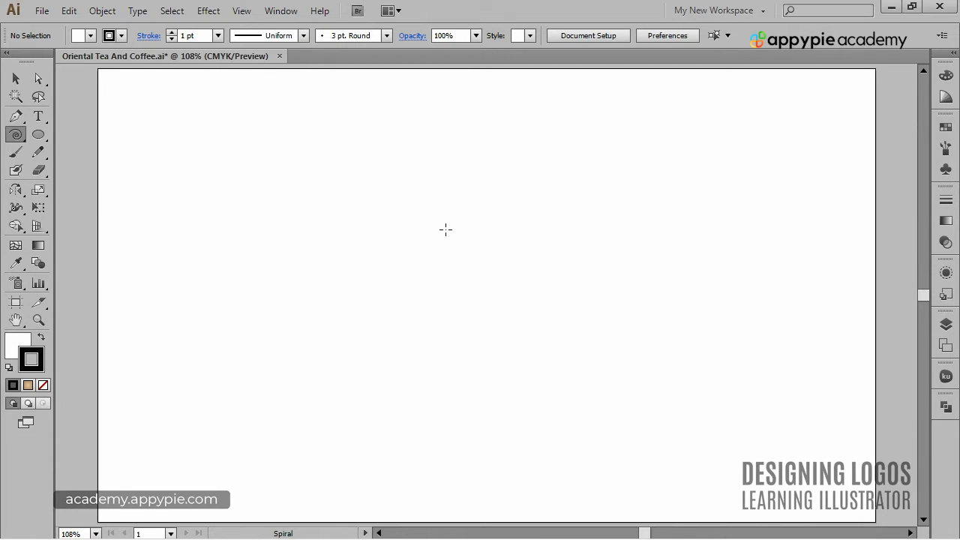
drag(411, 227, 357, 228)
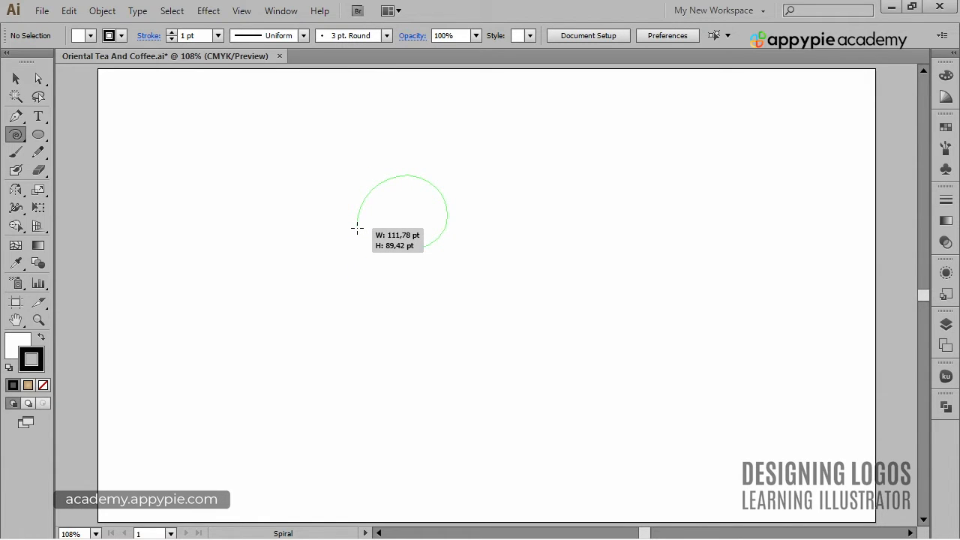
drag(357, 228, 357, 227)
key(Up)
mouse_move(357, 228)
mouse_down()
mouse_move(343, 220)
mouse_move(408, 270)
mouse_move(463, 222)
mouse_move(367, 172)
mouse_move(332, 244)
mouse_move(372, 257)
mouse_move(358, 231)
mouse_move(387, 243)
mouse_move(338, 216)
mouse_move(369, 224)
mouse_move(351, 221)
mouse_up()
drag(439, 188, 526, 210)
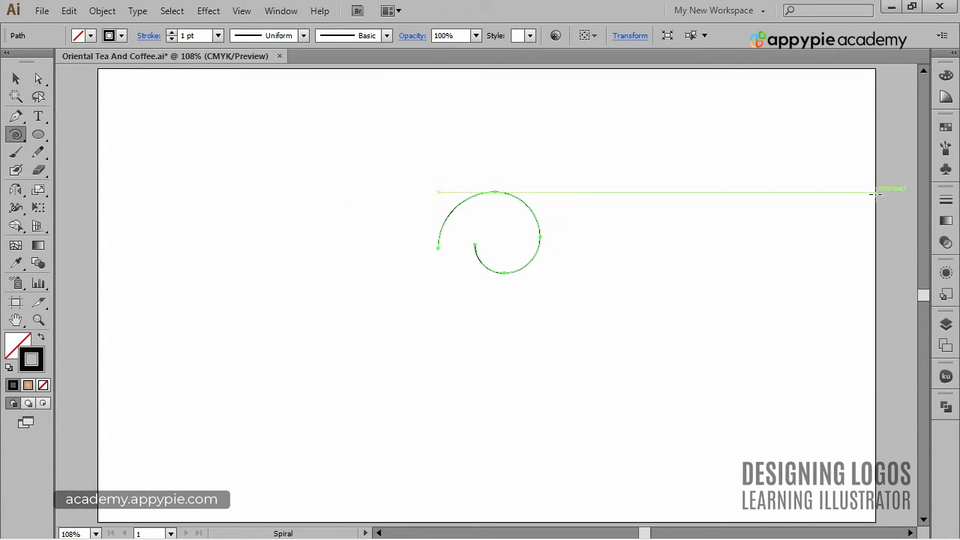
Step: Give the spiral an orange-red stroke from the swatches and set its fill to none
click(946, 126)
click(885, 134)
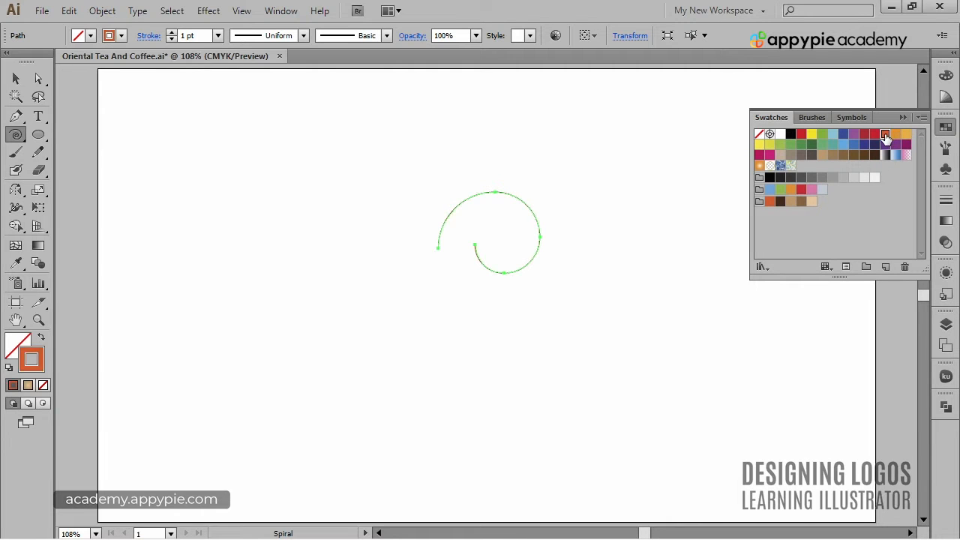
click(903, 118)
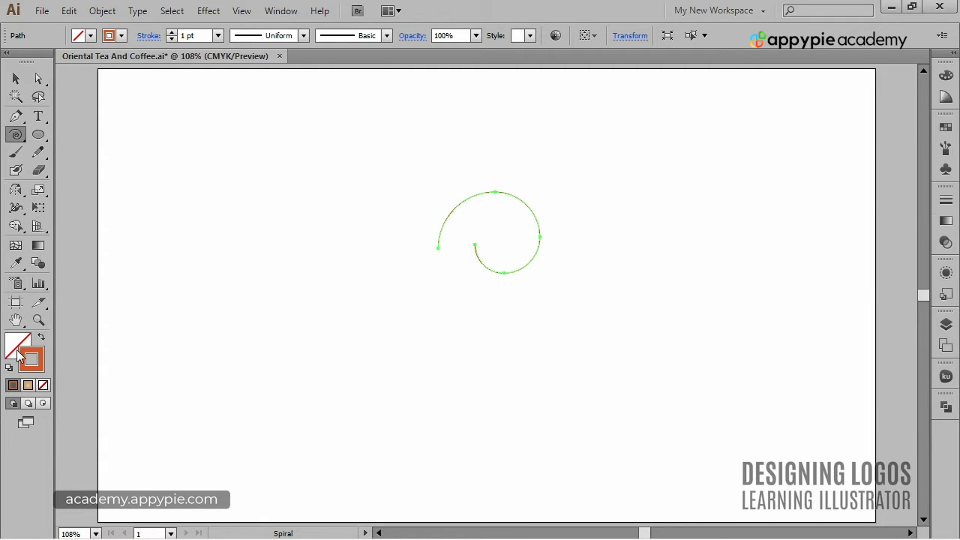
click(16, 344)
click(43, 385)
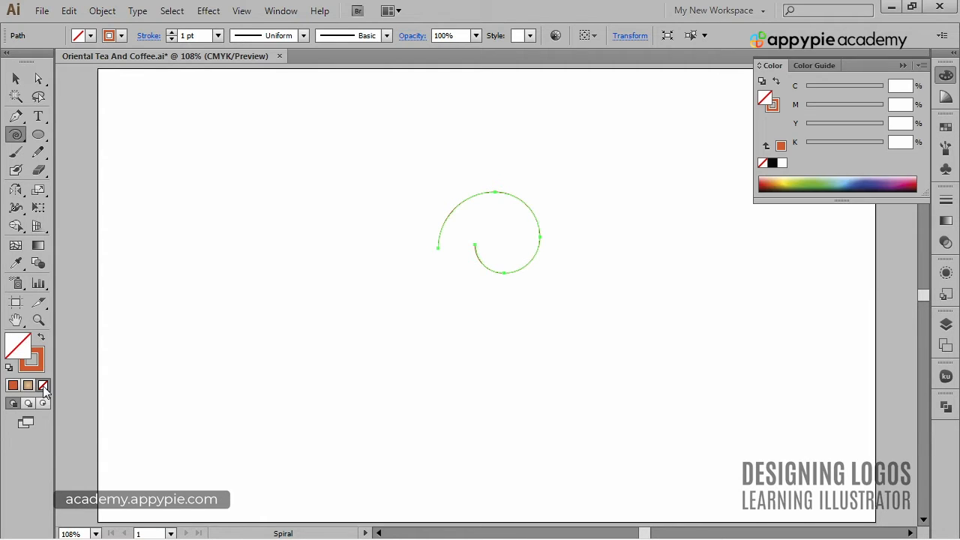
click(904, 67)
ctrl+click(574, 297)
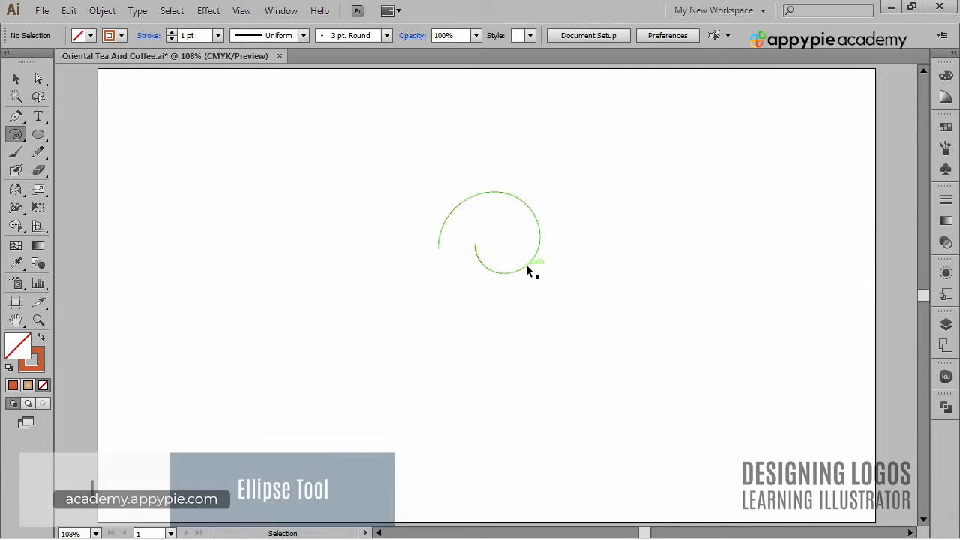
Step: Draw a slightly tall ellipse below and to the left of the spiral, with its right edge aligned to the spiral's outer end
ctrl+click(527, 267)
key(l)
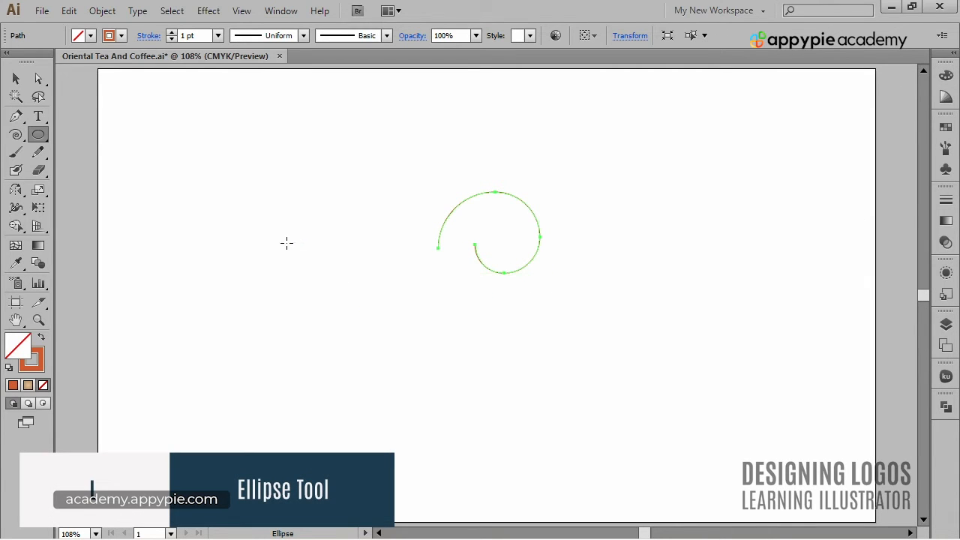
mouse_move(286, 244)
mouse_down()
mouse_move(364, 337)
mouse_move(408, 377)
mouse_move(438, 390)
mouse_move(437, 405)
mouse_up()
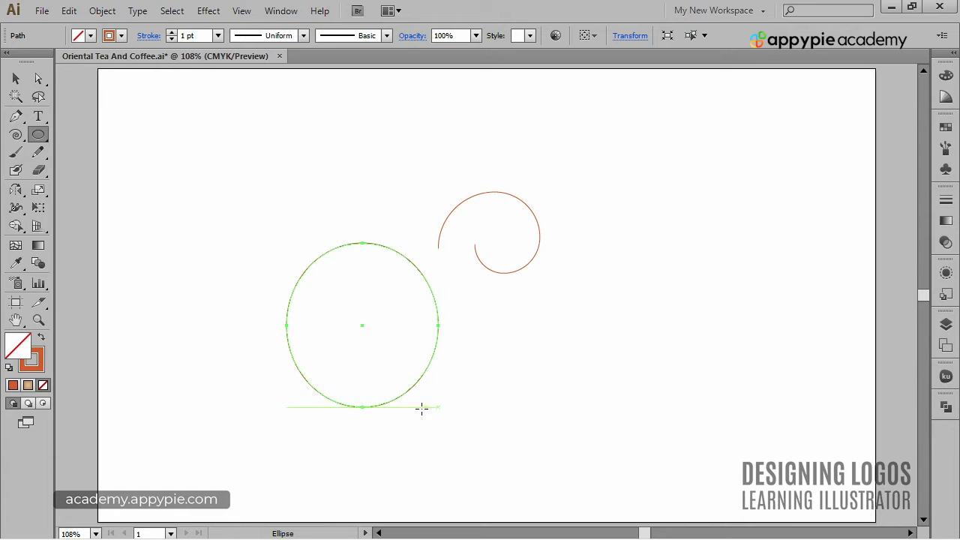
click(33, 360)
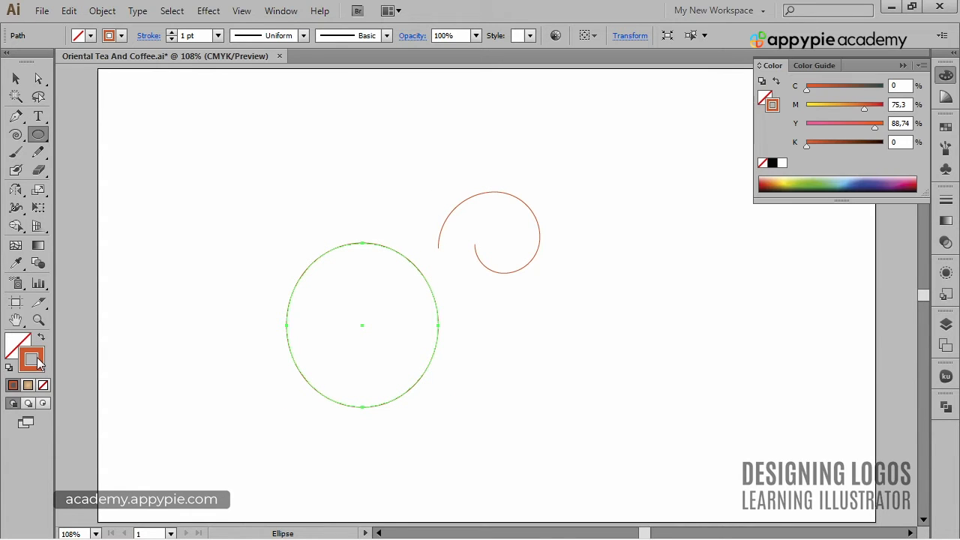
click(903, 66)
ctrl+click(318, 206)
ctrl+click(332, 241)
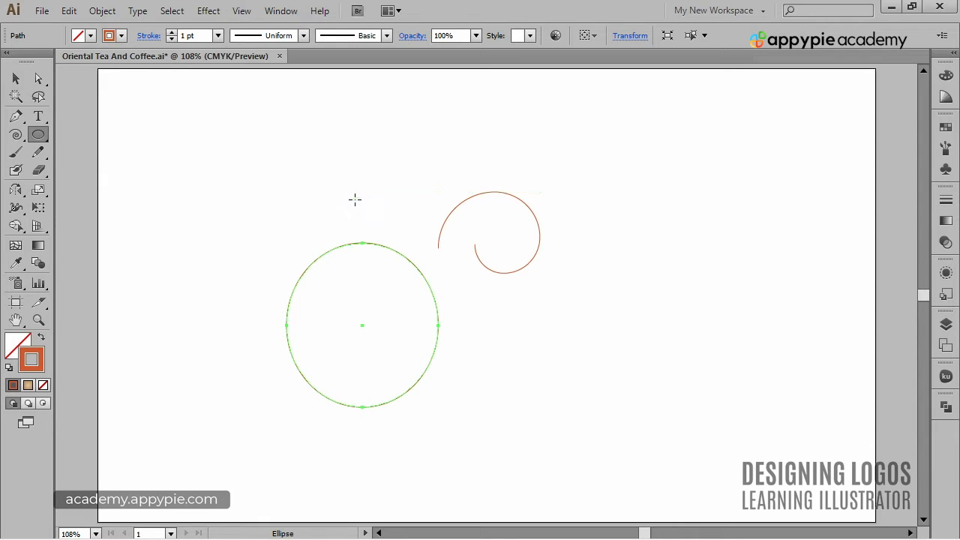
Step: Delete the ellipse's top anchor point so only the open lower half remains
key(a)
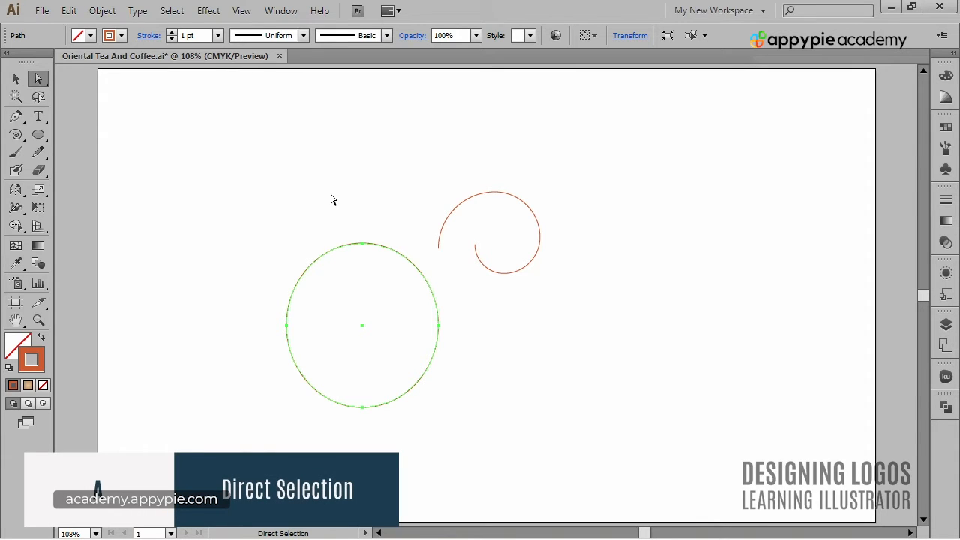
drag(346, 218, 382, 282)
key(Delete)
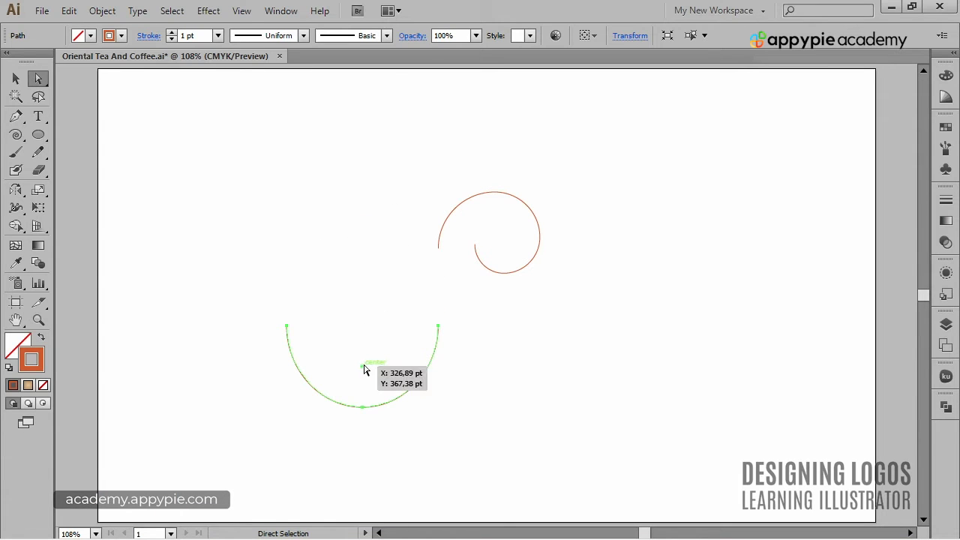
Step: Move the half ellipse straight up until its right end nearly meets the spiral's outer end
drag(365, 369, 364, 299)
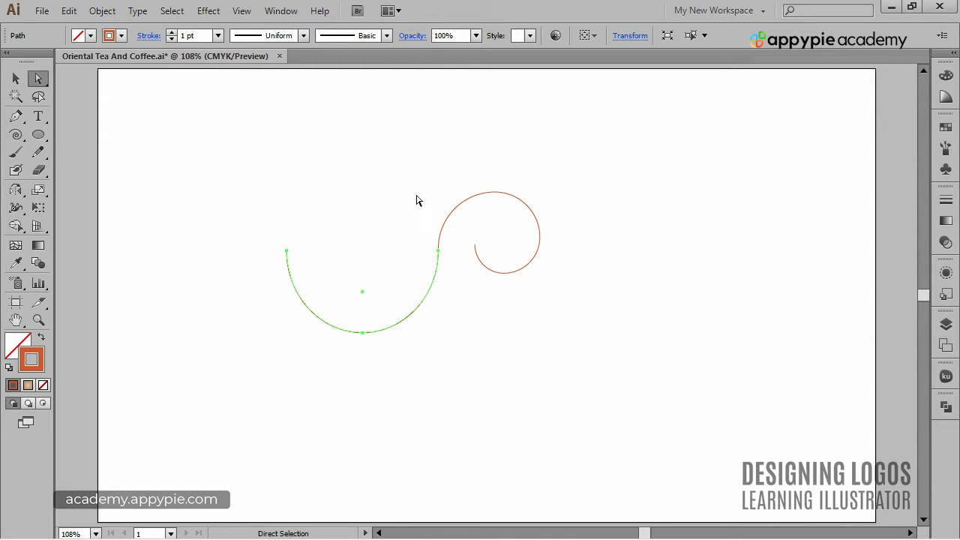
key(ctrl+space)
drag(274, 164, 604, 375)
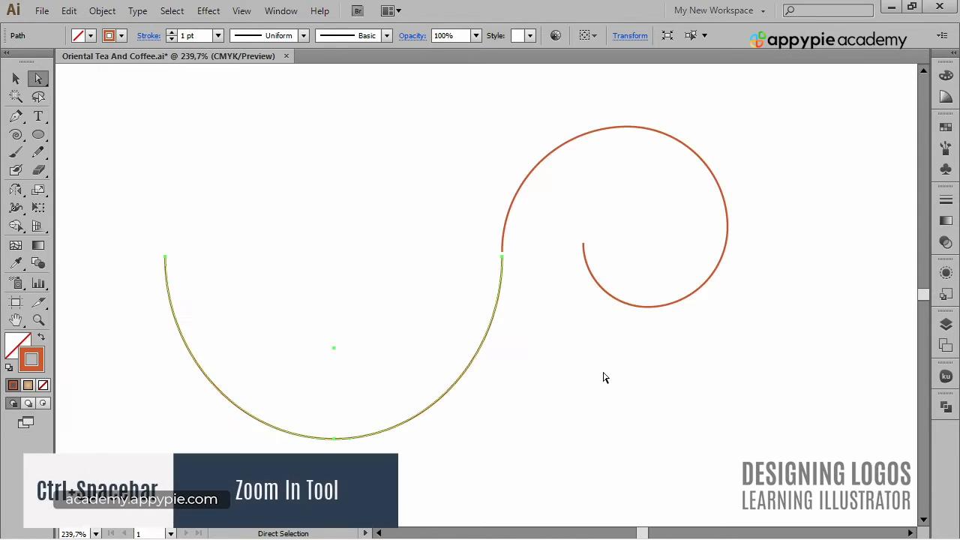
click(560, 337)
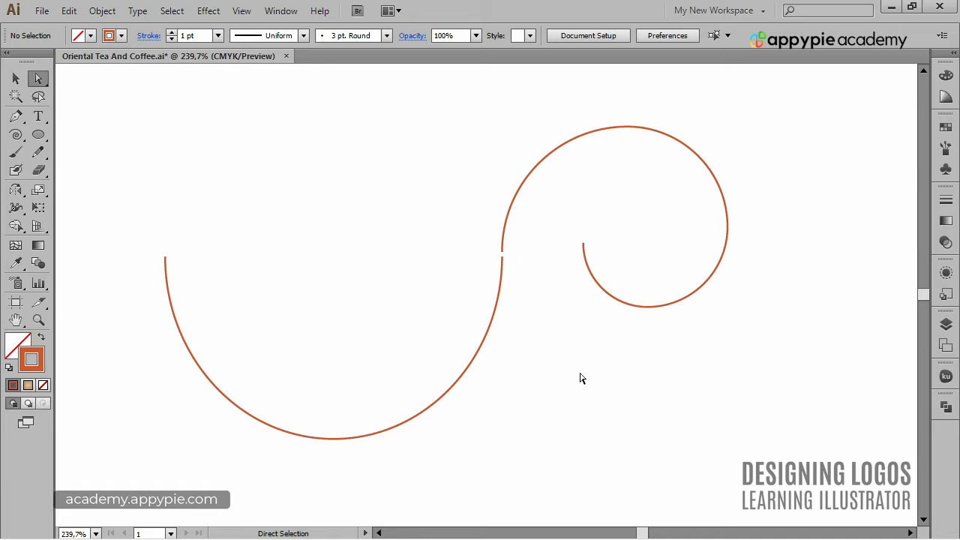
Step: Nudge the half ellipse slightly down, keeping it vertically aligned with the spiral's outer end, and check that Smart Guides are enabled
click(381, 441)
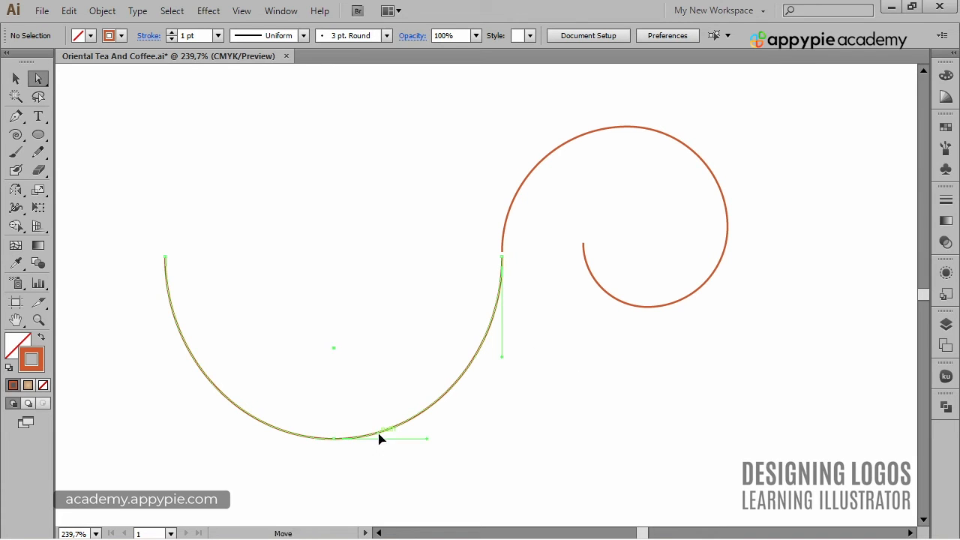
click(339, 348)
mouse_move(453, 391)
mouse_down()
mouse_move(444, 379)
mouse_move(420, 383)
mouse_move(450, 350)
mouse_move(445, 385)
mouse_move(454, 391)
mouse_up()
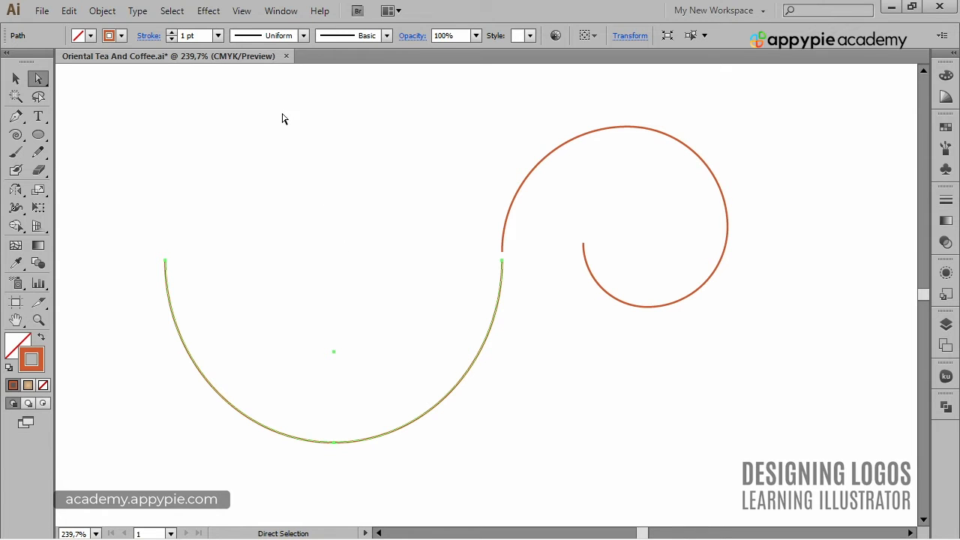
click(242, 12)
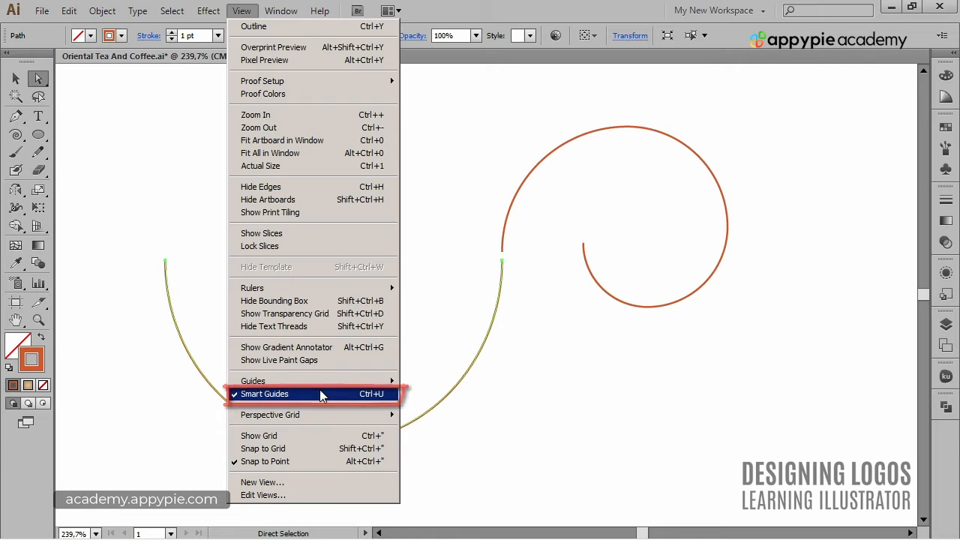
click(516, 388)
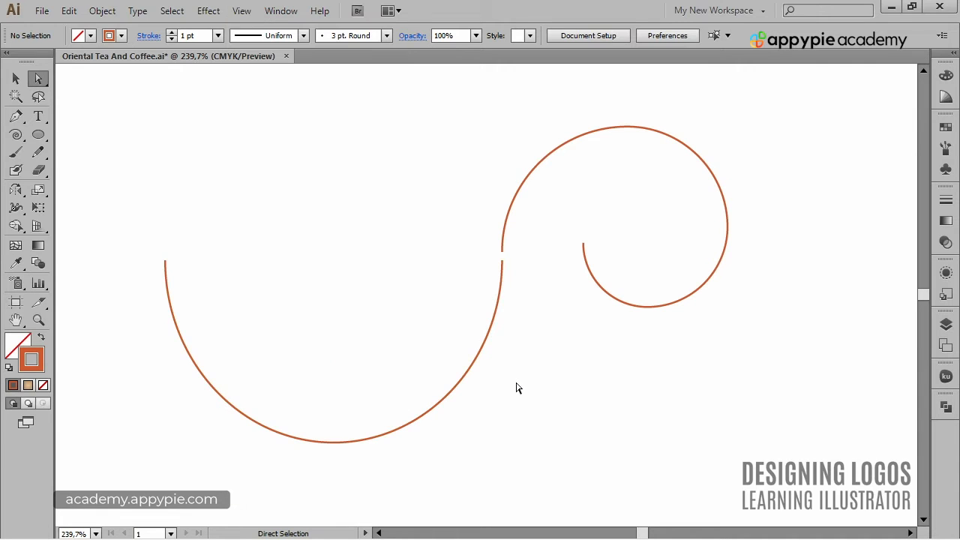
Step: Join the spiral's outer endpoint with the half ellipse's right endpoint into one continuous path
click(503, 257)
shift+click(504, 264)
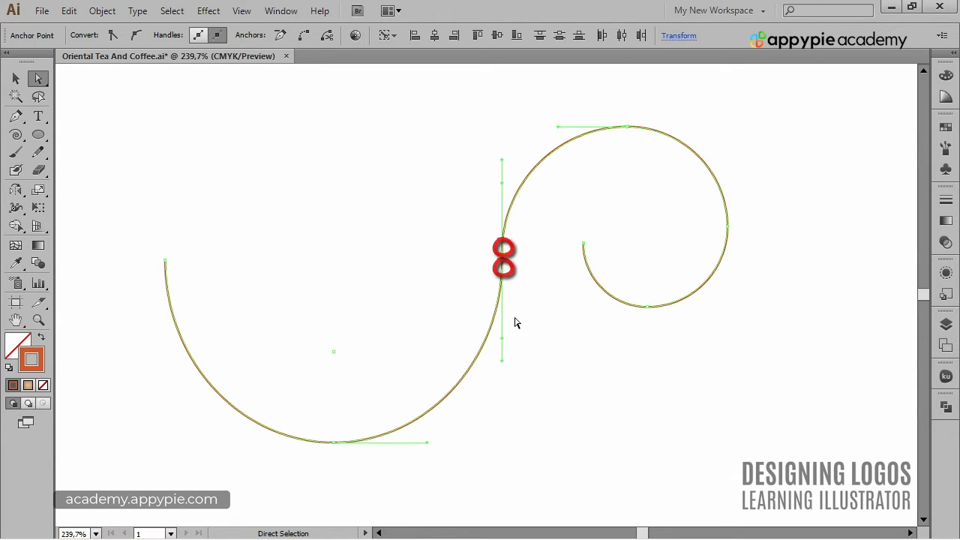
key(ctrl+j)
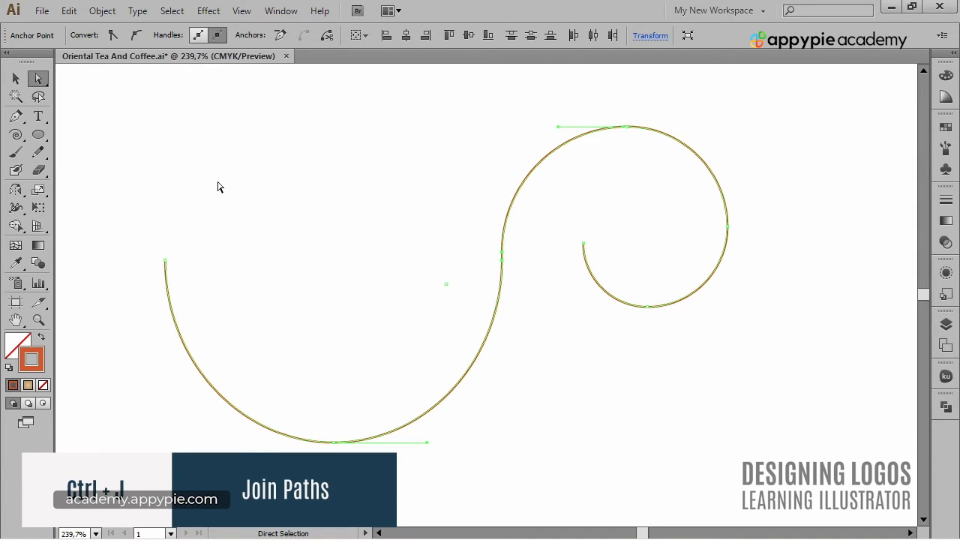
Step: Extend the path with the Pen tool by a horizontal line from the half ellipse's left end to about X 381 pt, Y 226.5 pt
click(16, 117)
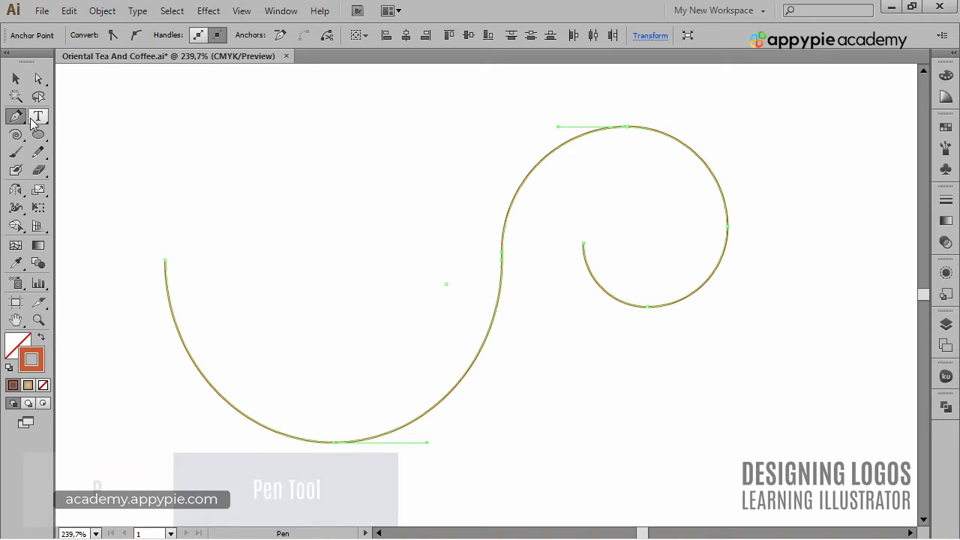
click(167, 260)
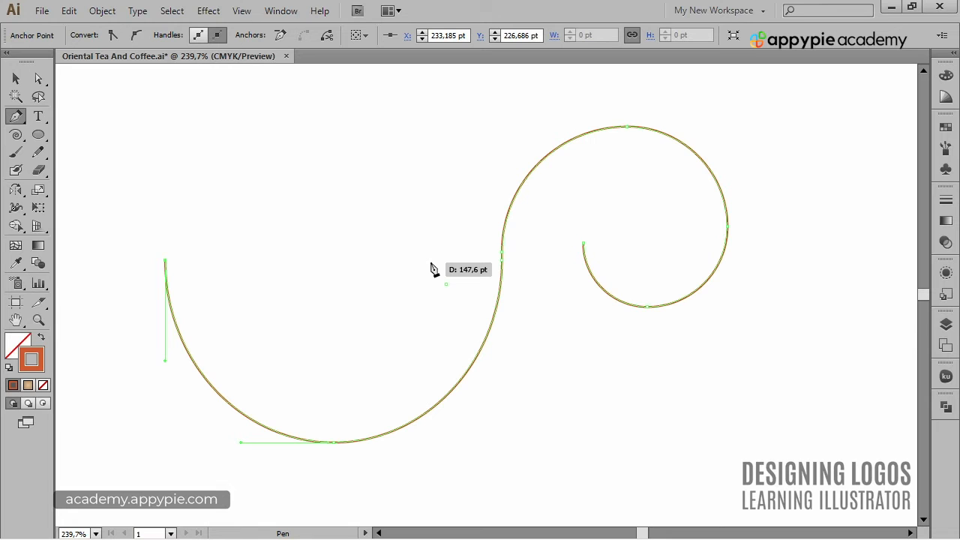
click(432, 261)
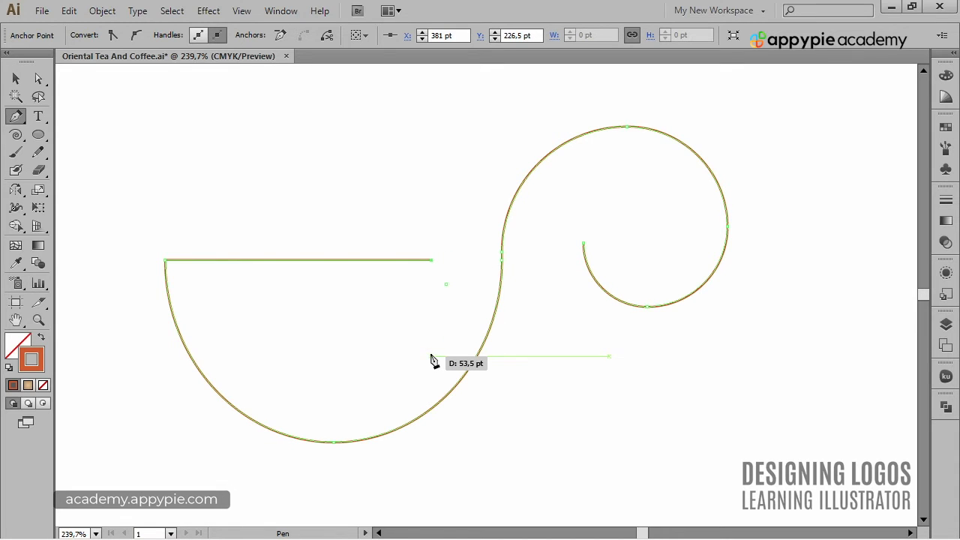
click(15, 78)
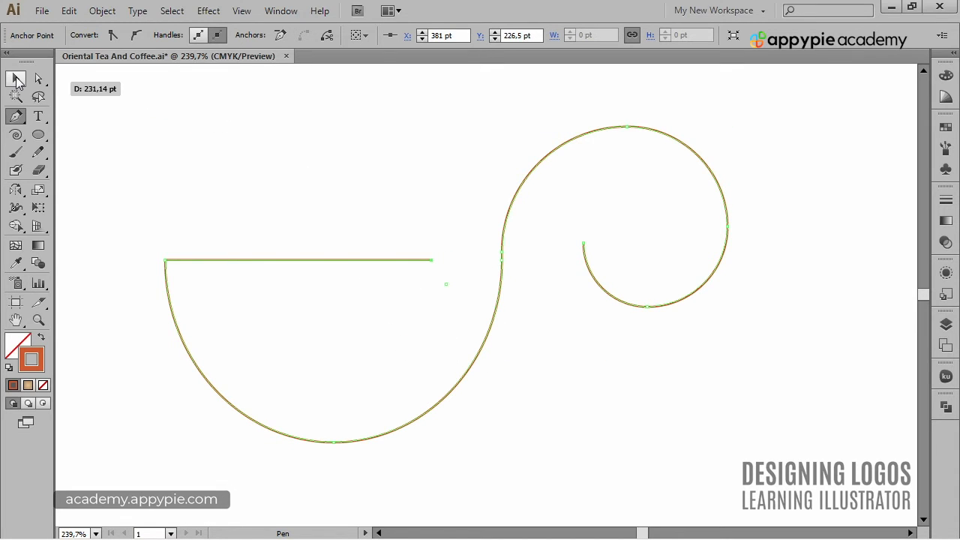
click(365, 109)
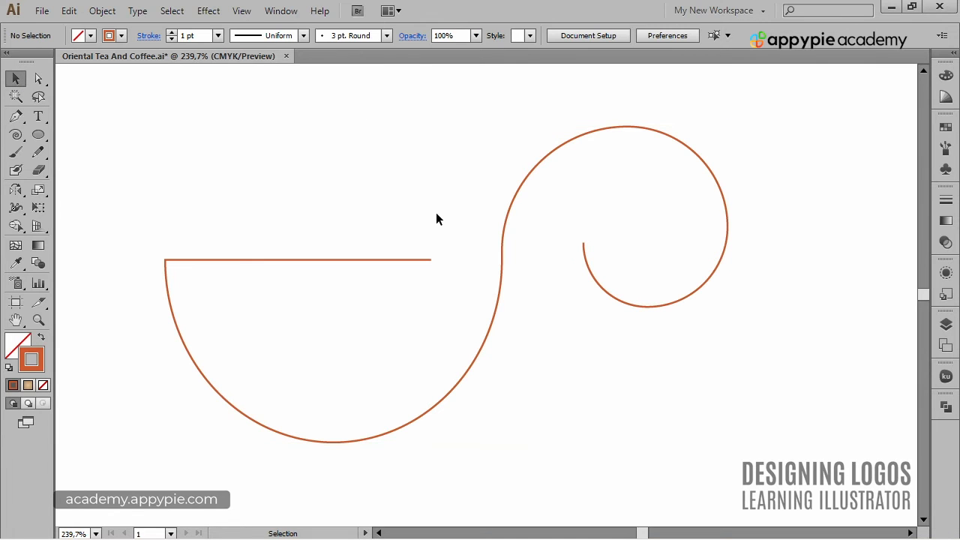
Step: Set the teapot path's stroke weight to 10 pt with round caps and round corner joins
click(408, 260)
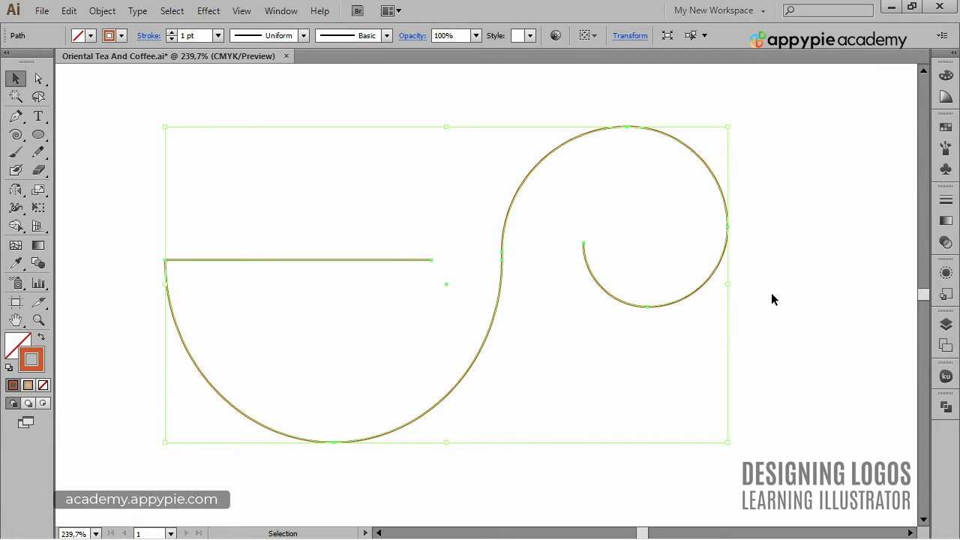
click(946, 199)
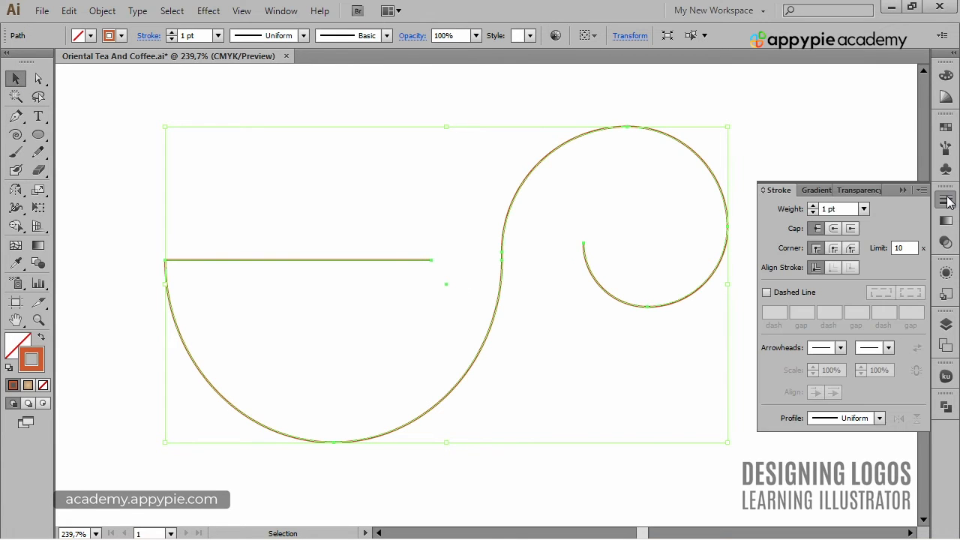
shift+click(812, 206)
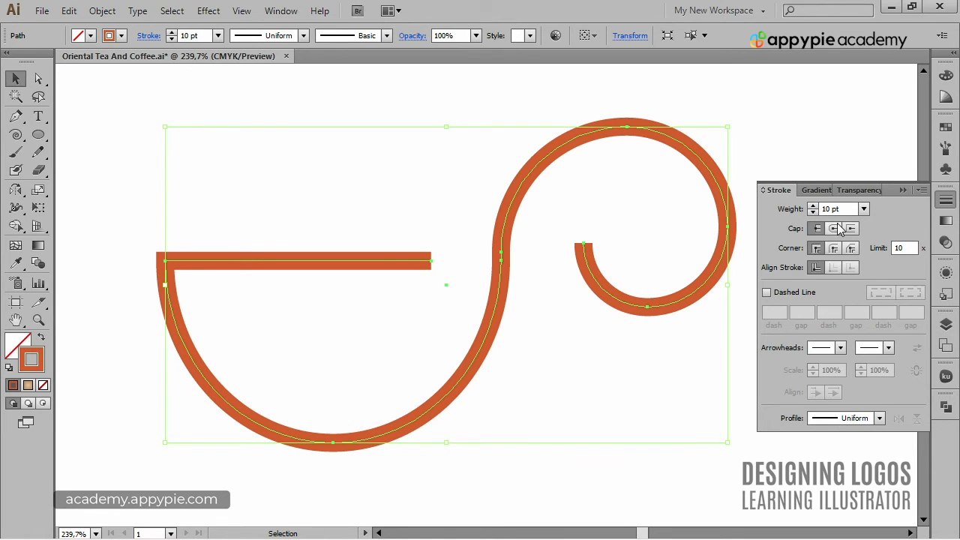
click(835, 230)
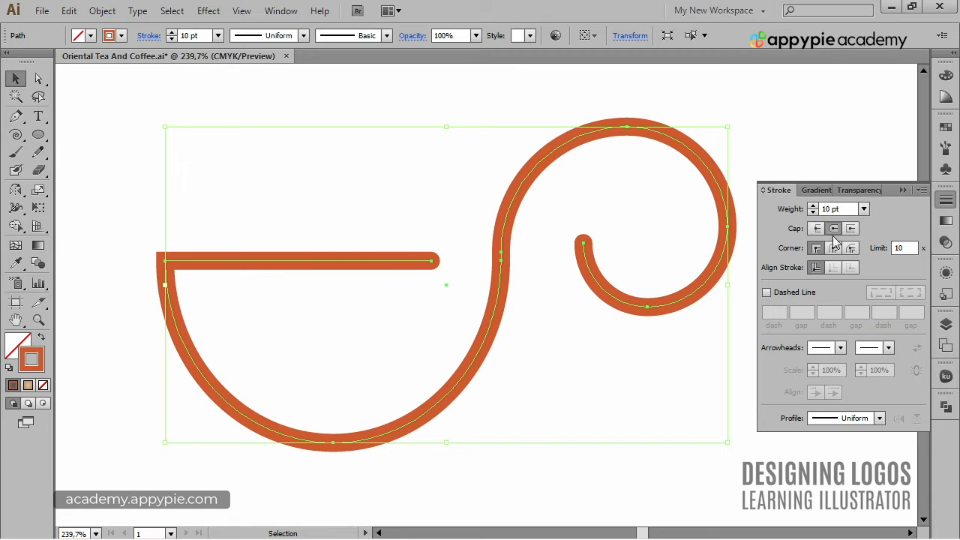
click(835, 248)
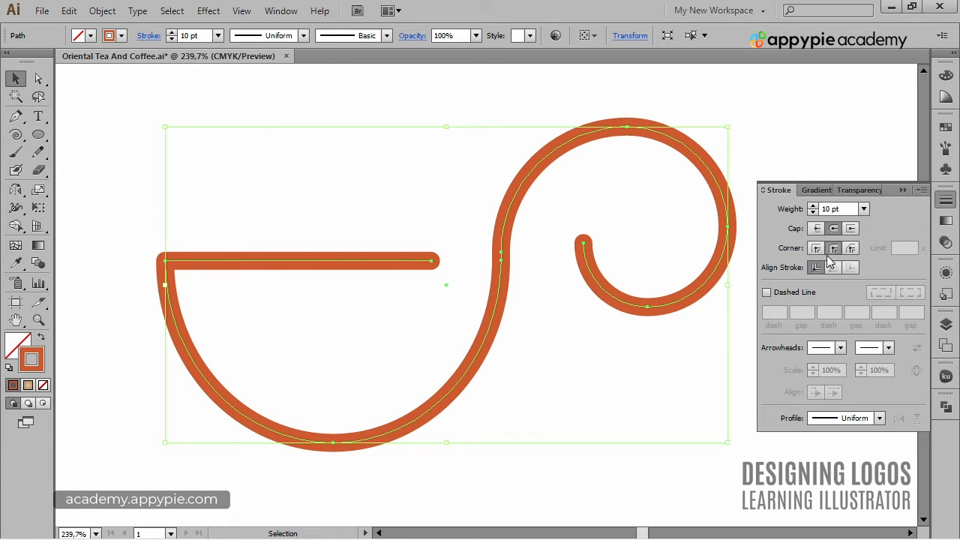
Step: Move the finished teapot path down and to the right, towards the middle of the artboard
click(904, 190)
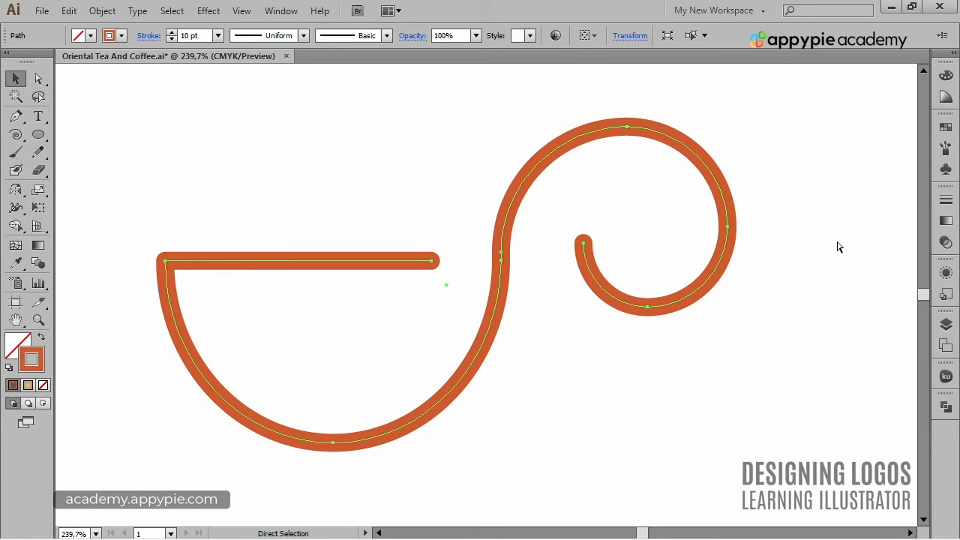
key(ctrl+minus)
key(ctrl+minus)
key(ctrl+minus)
key(space)
drag(707, 252, 664, 237)
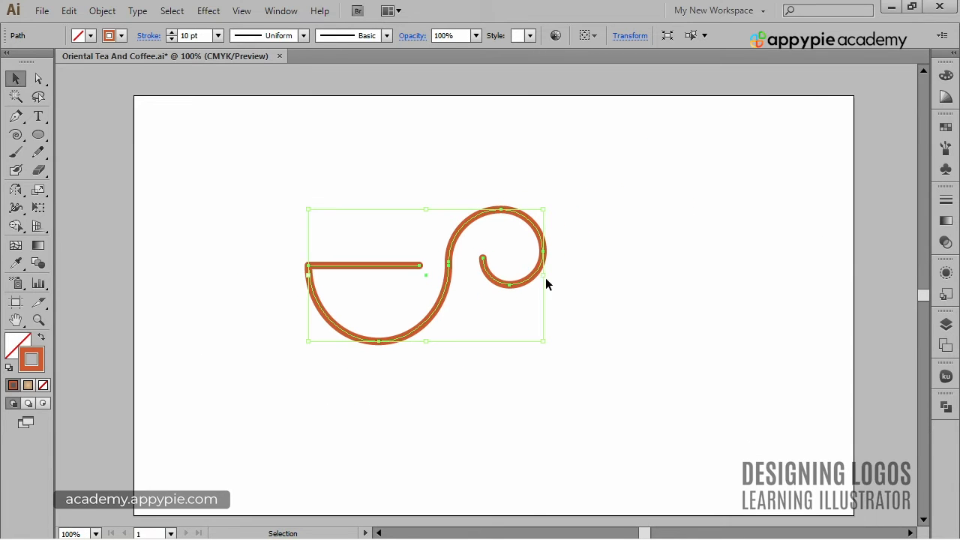
drag(530, 282, 574, 313)
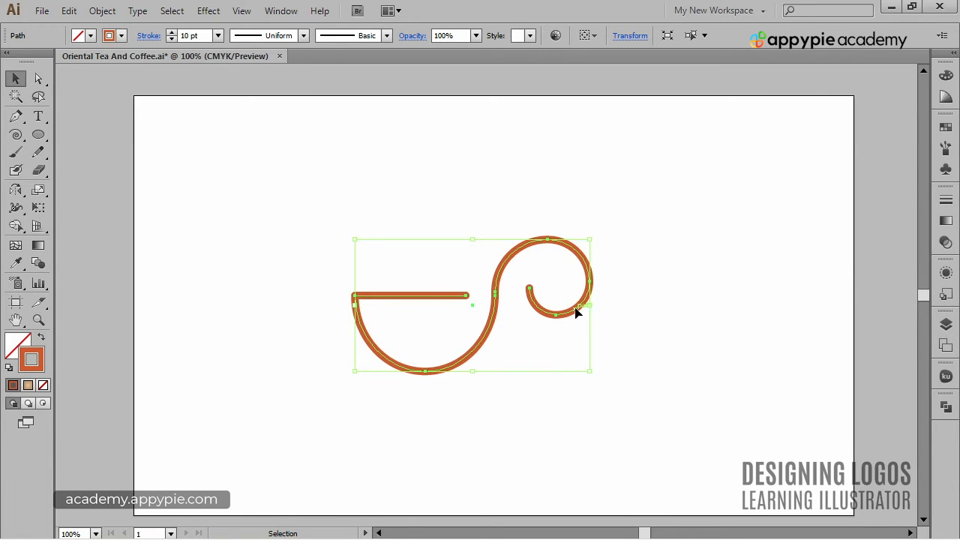
Step: Draw a small spiral of three segments, about 52 by 41 pt, above the cup's horizontal line
click(15, 137)
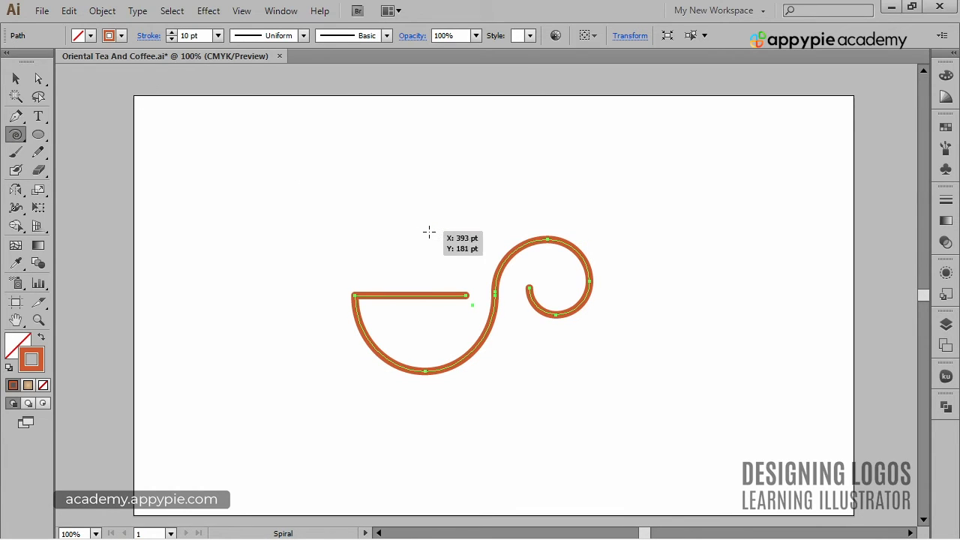
drag(428, 229, 408, 239)
key(Down)
key(Down)
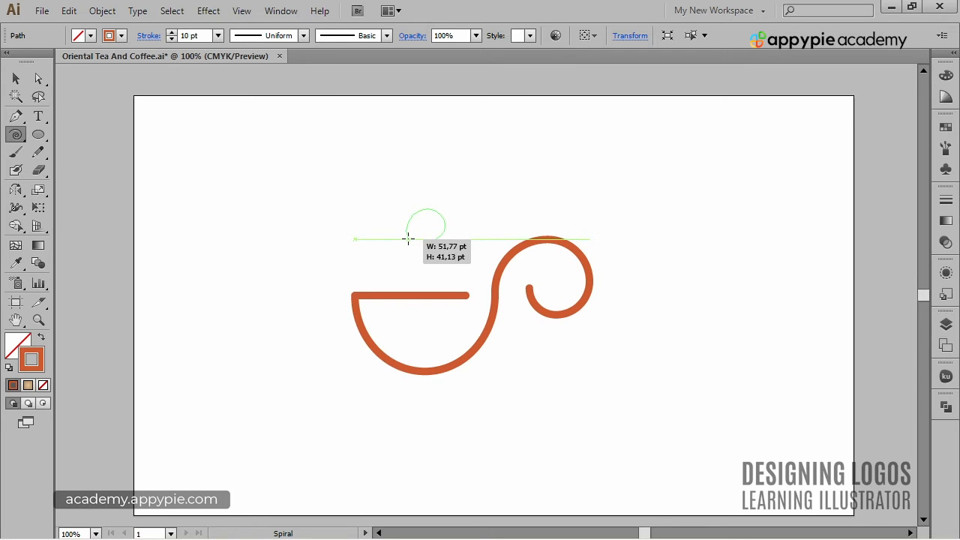
key(Up)
drag(408, 238, 408, 239)
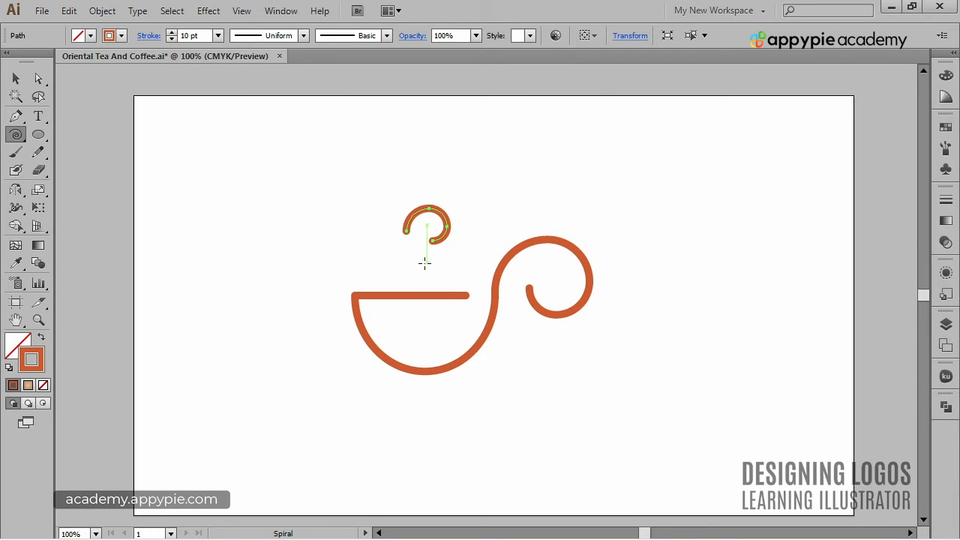
Step: Extend the small spiral's outer end with a vertical line about 67 pt down using the Pen tool, and shift the swirl slightly right
key(p)
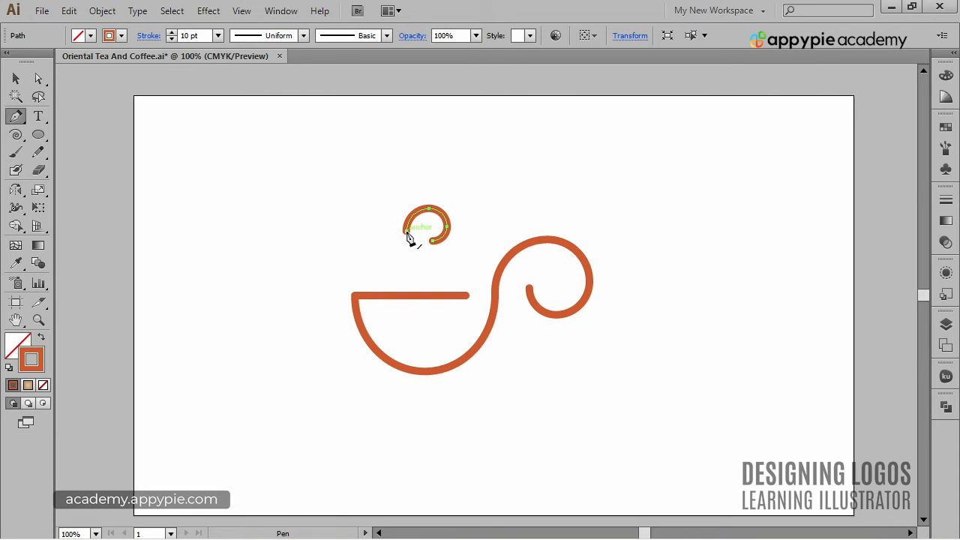
drag(408, 239, 411, 288)
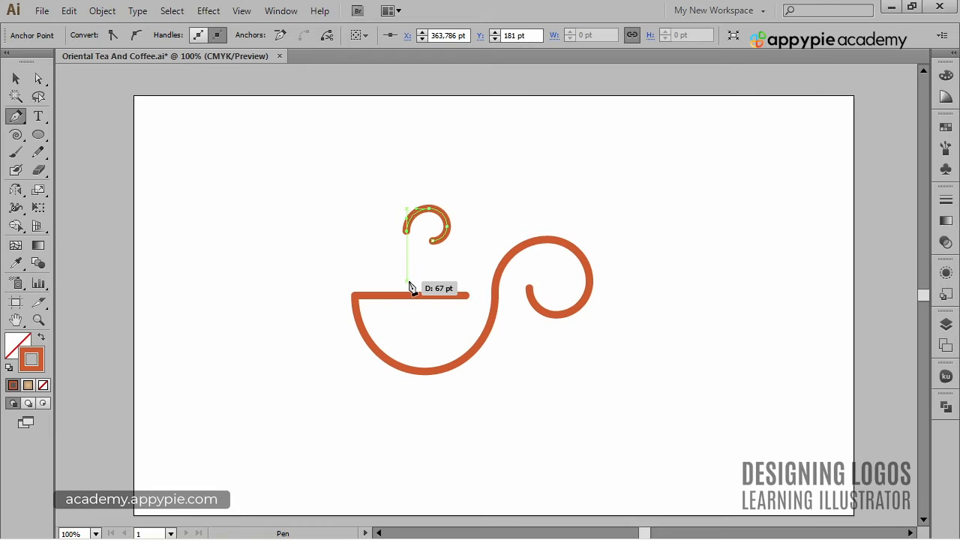
drag(411, 288, 408, 284)
ctrl+click(422, 168)
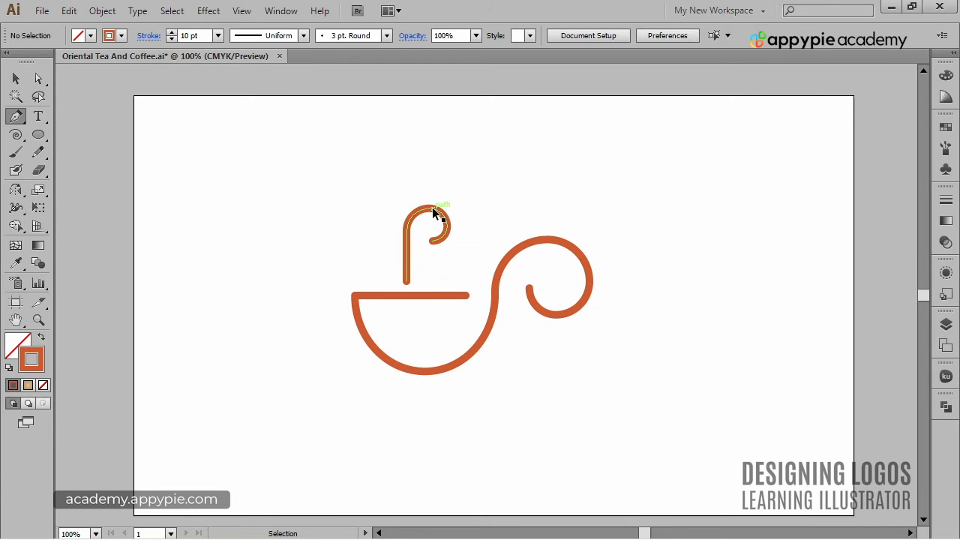
drag(432, 213, 448, 213)
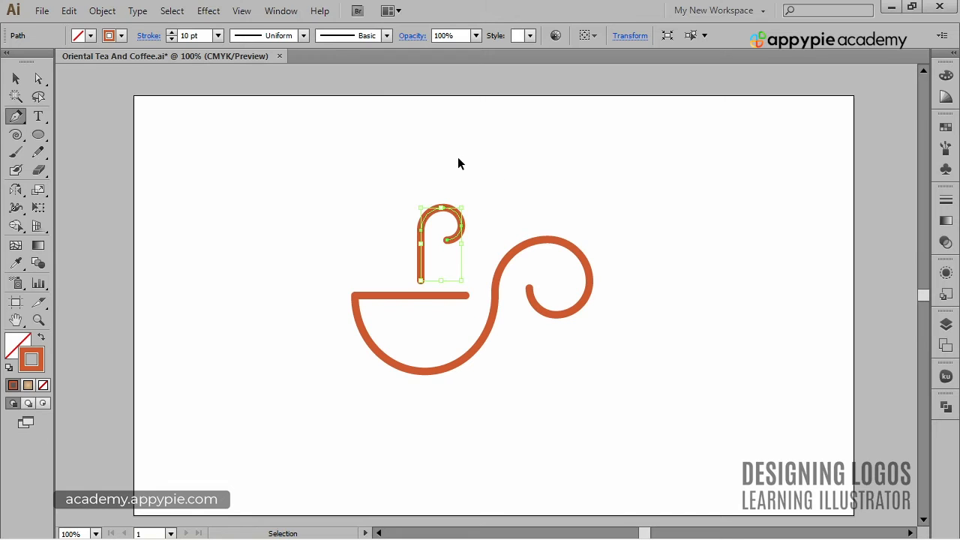
ctrl+click(458, 159)
Step: Reflect a copy of the steam swirl across a vertical axis on its left, and scale the copy down close beside the original
ctrl+click(445, 211)
key(o)
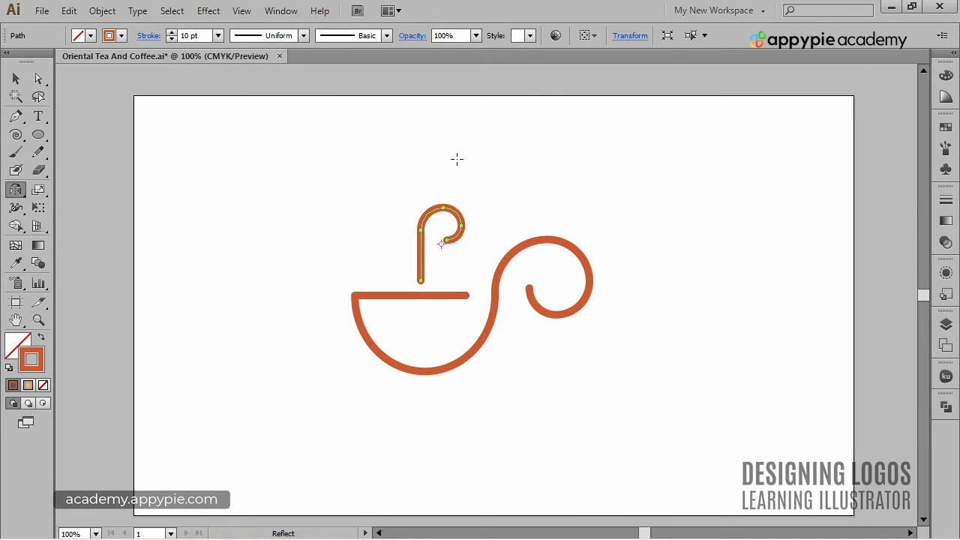
alt+click(406, 282)
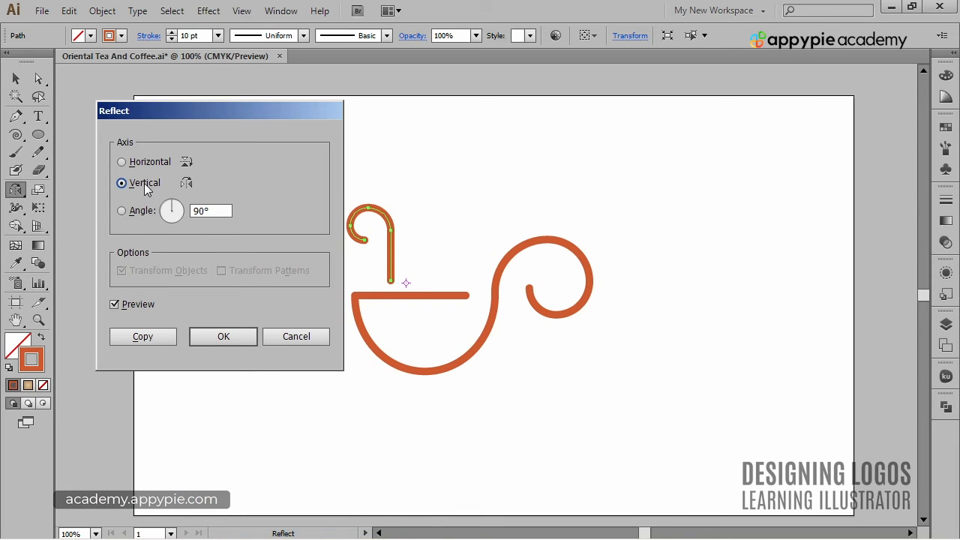
click(144, 162)
click(141, 182)
click(153, 335)
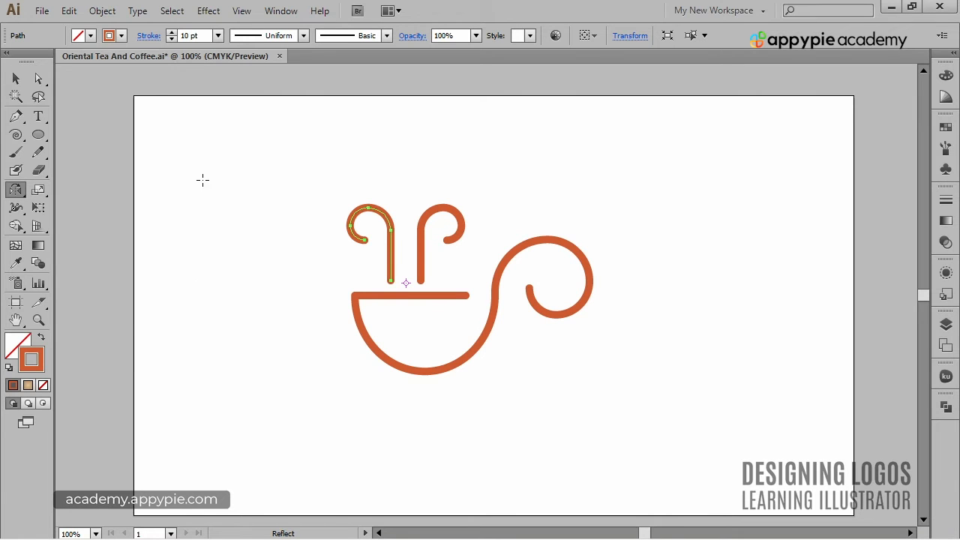
click(16, 78)
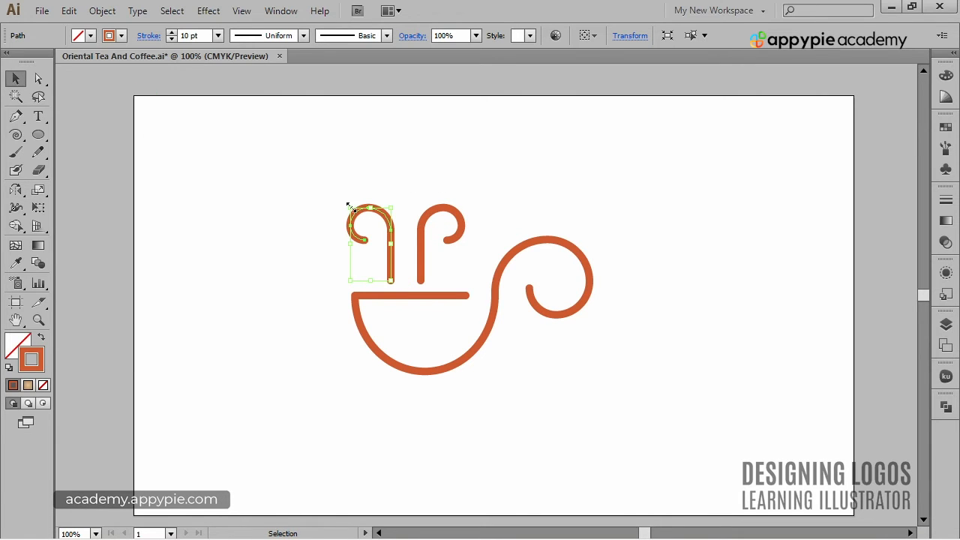
drag(348, 205, 409, 231)
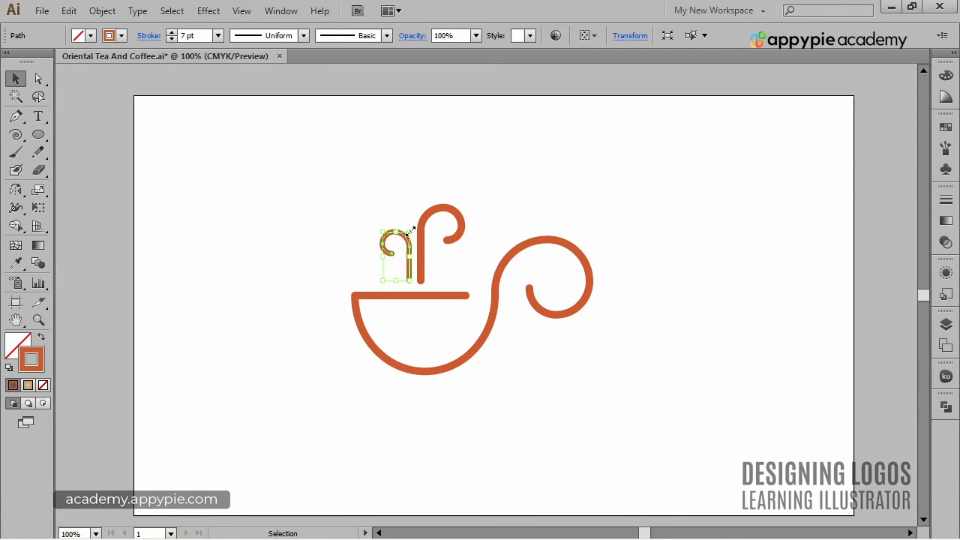
Step: Set the stroke weight of both steam swirls to 8 pt
click(440, 205)
shift+click(390, 232)
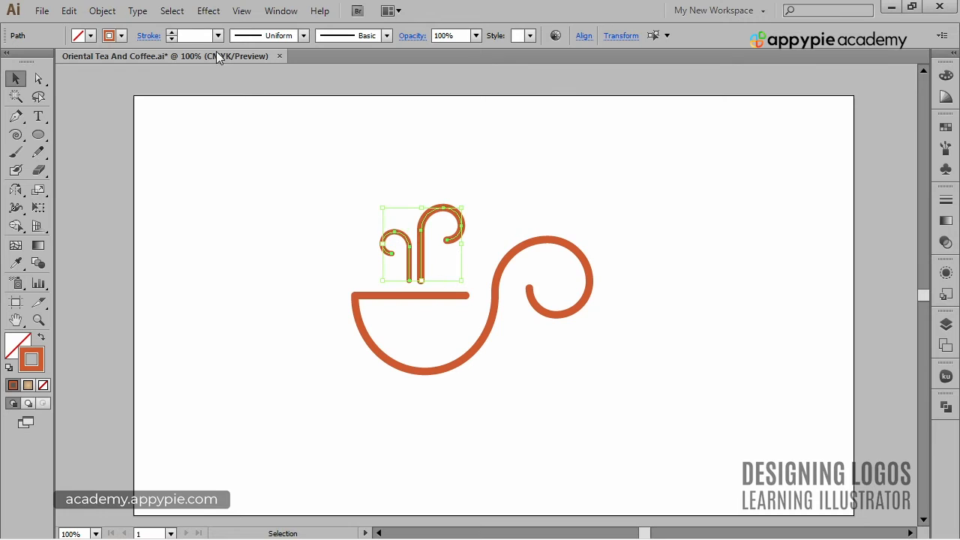
click(173, 33)
click(173, 33)
click(172, 32)
click(172, 32)
click(173, 32)
click(172, 32)
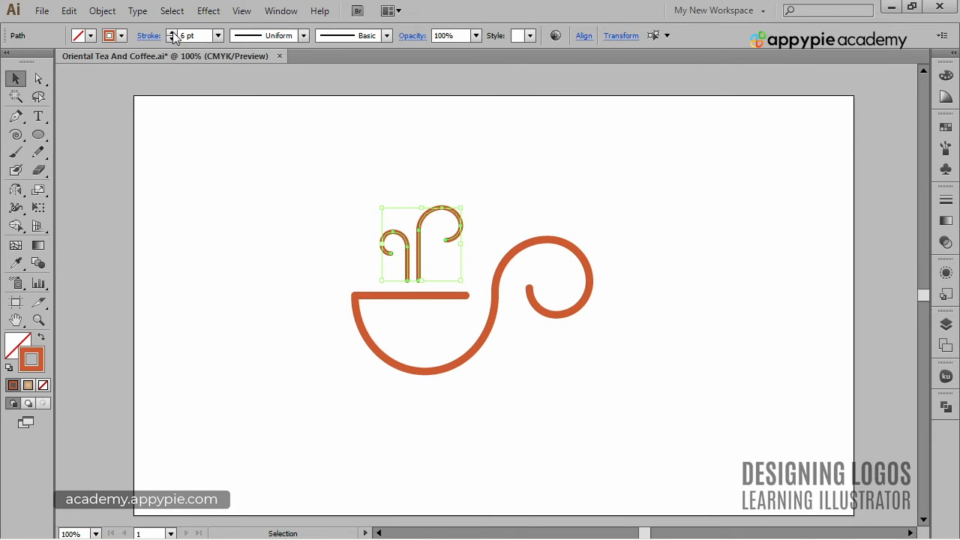
click(172, 33)
click(172, 32)
click(424, 133)
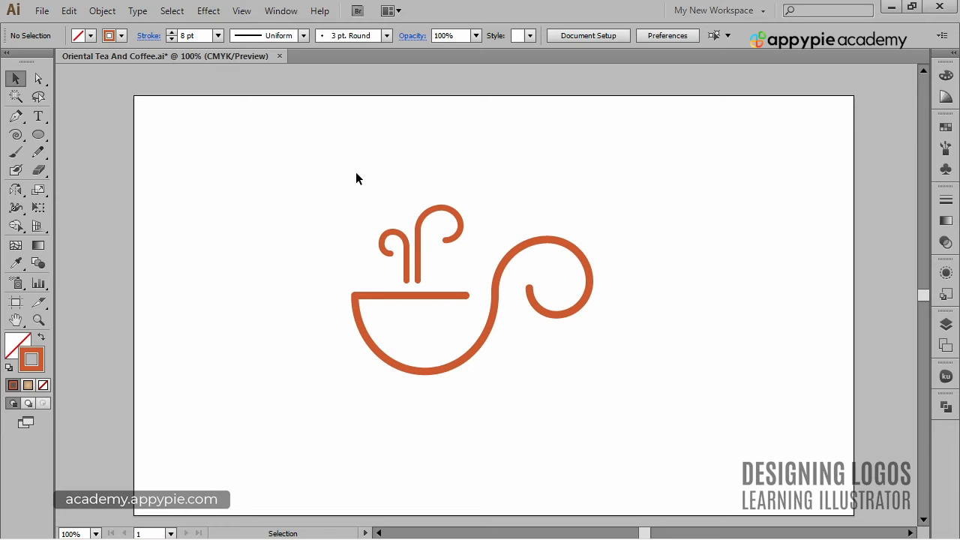
Step: Move the cup and steam swirls up the artboard together, and draw a wide ellipse overlapped by a smaller one above it, below the cup
drag(334, 171, 514, 258)
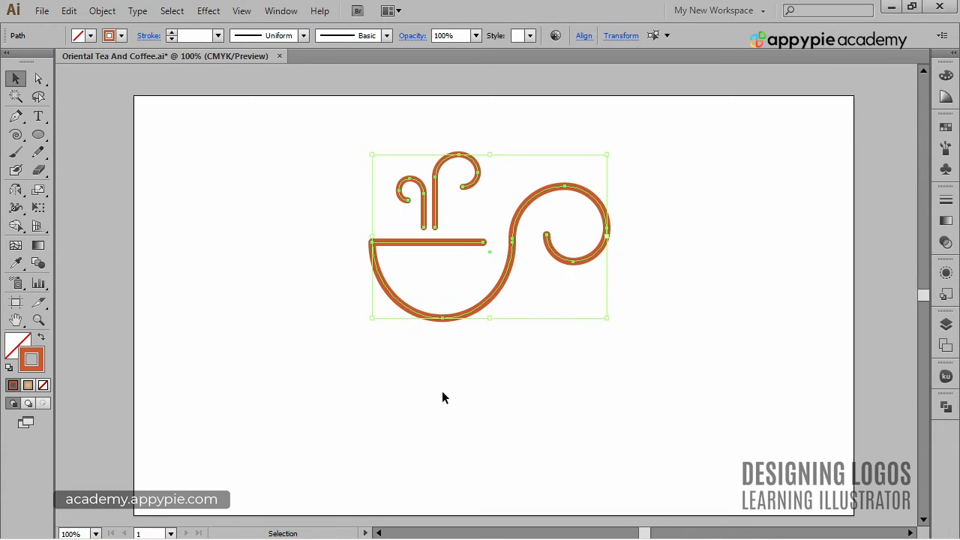
key(l)
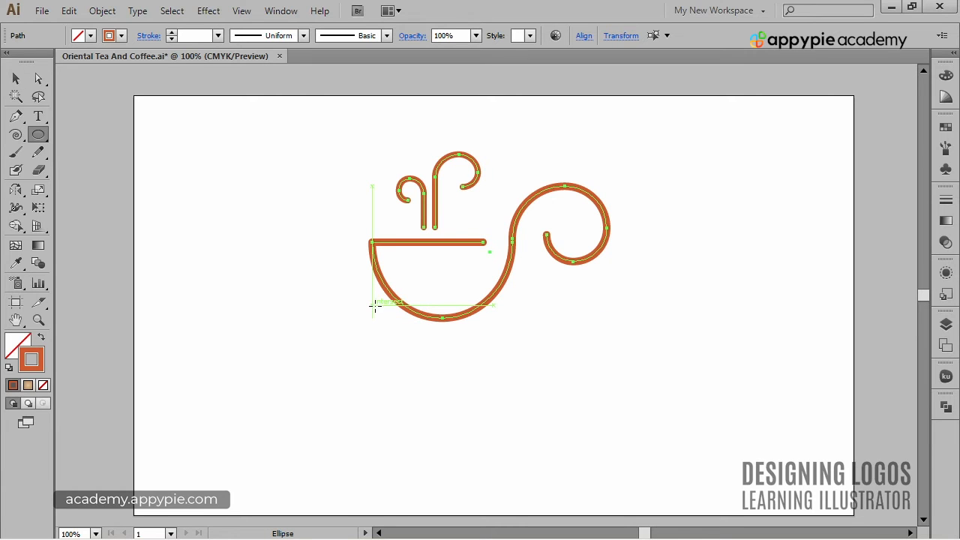
drag(379, 313, 454, 395)
drag(398, 329, 431, 358)
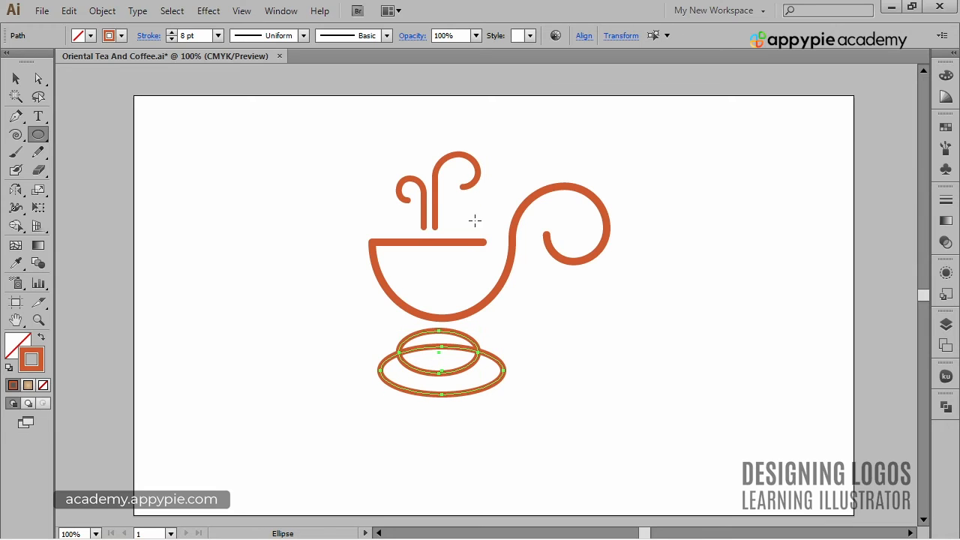
Step: Align the two ellipses by their horizontal centers and subtract the smaller front ellipse from the larger one with Minus Front
click(562, 33)
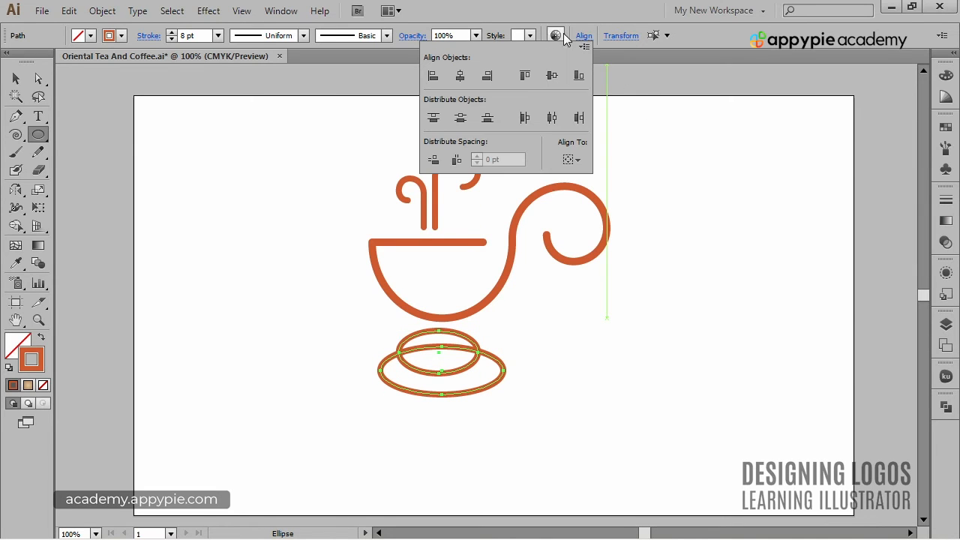
click(460, 75)
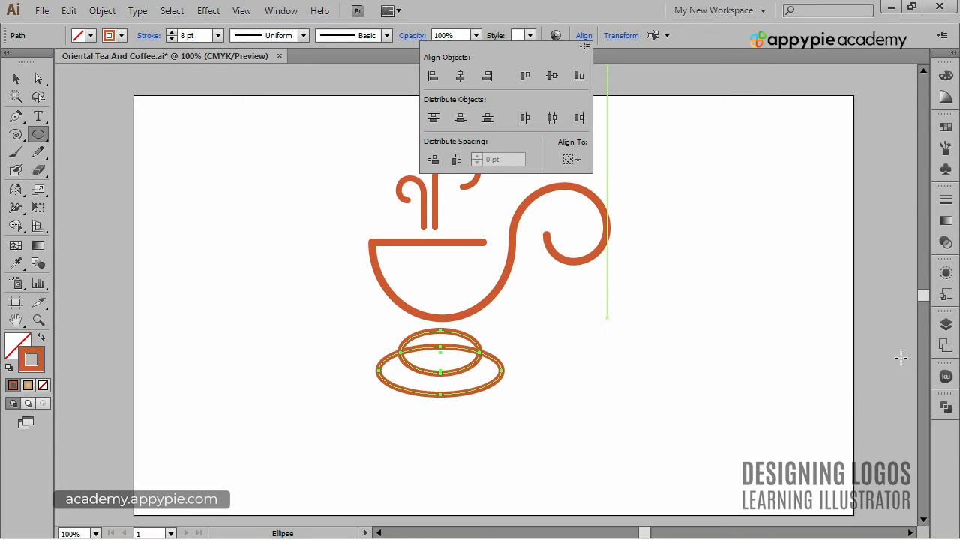
click(944, 407)
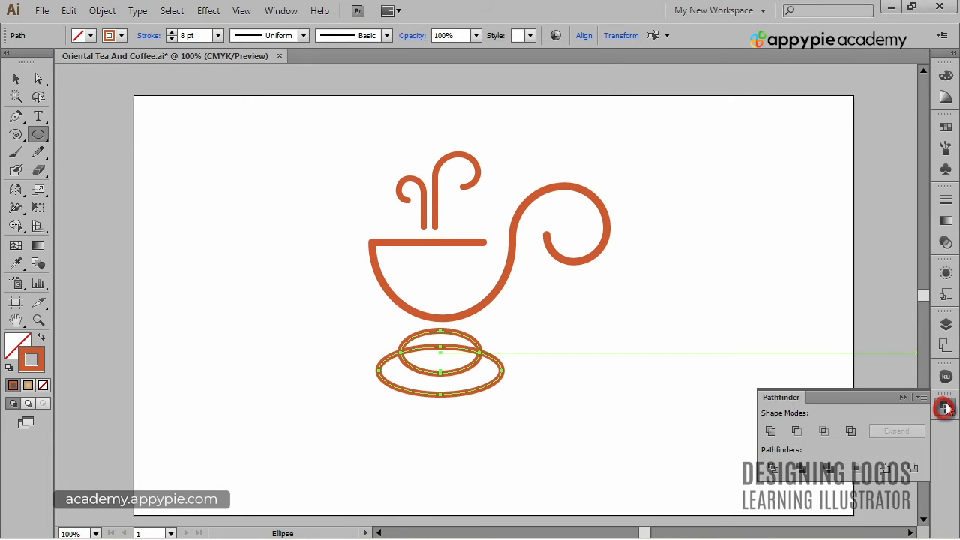
click(797, 431)
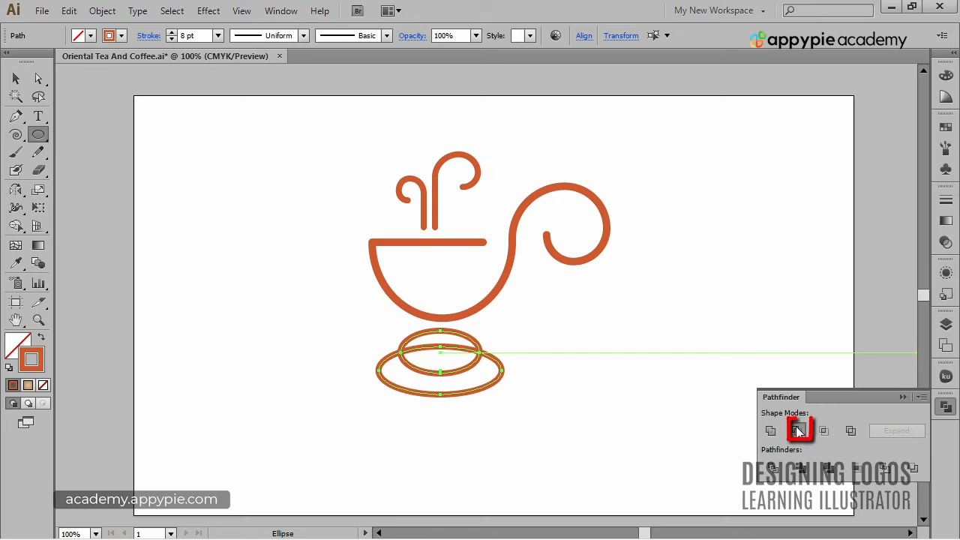
Step: Swap the saucer's fill and stroke to give it a solid orange fill, and move it up beneath the cup's base
click(42, 337)
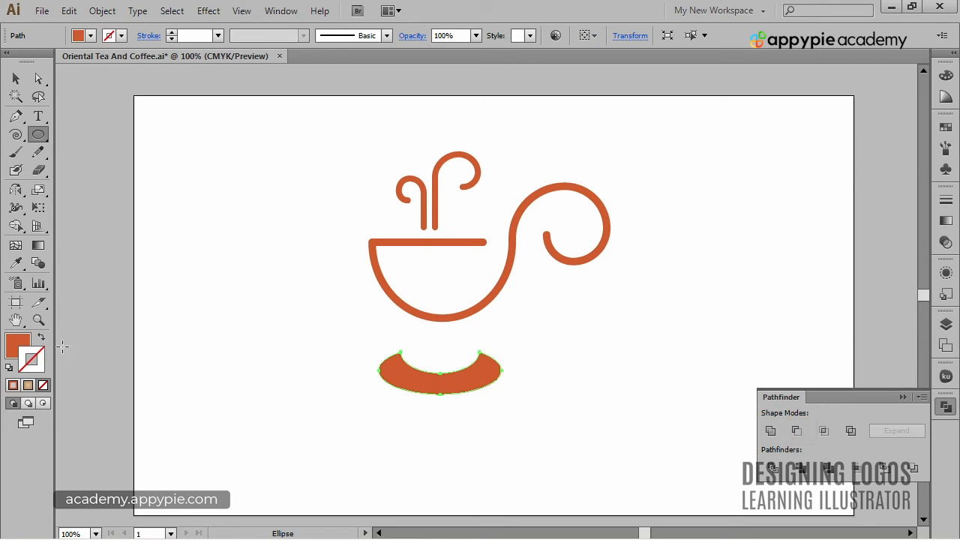
ctrl+click(475, 425)
drag(486, 370, 443, 345)
ctrl+click(453, 382)
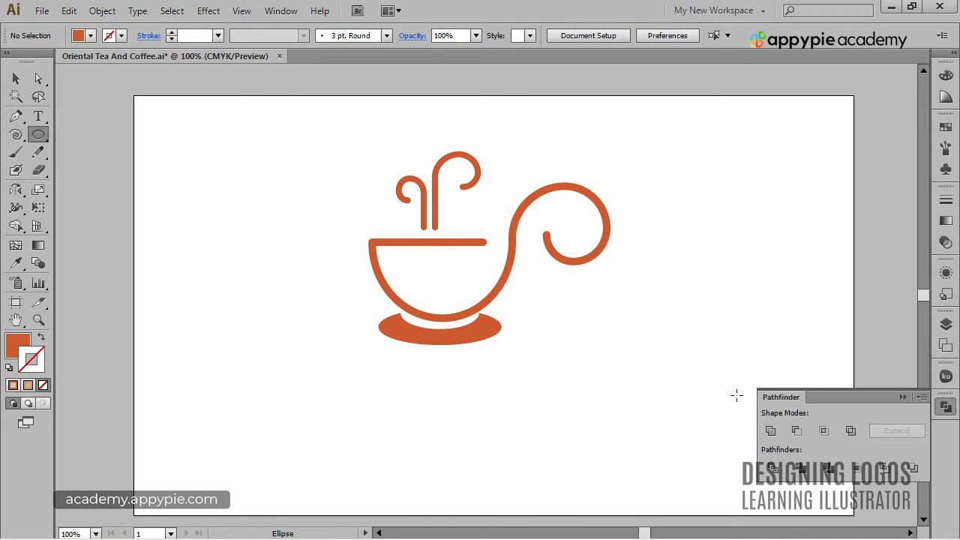
click(902, 396)
Step: Nudge the saucer three increments to the right to center it under the cup
ctrl+click(488, 330)
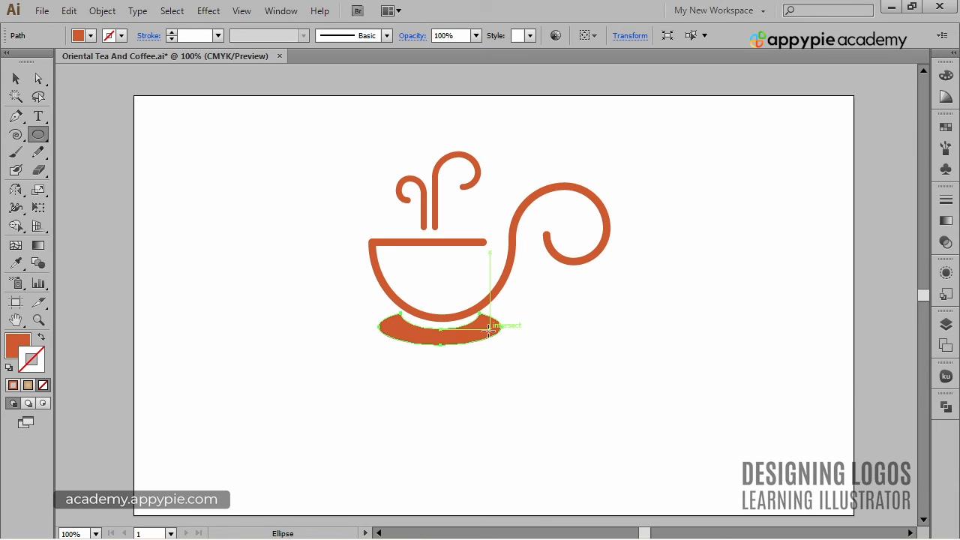
key(Right)
key(Right)
key(Right)
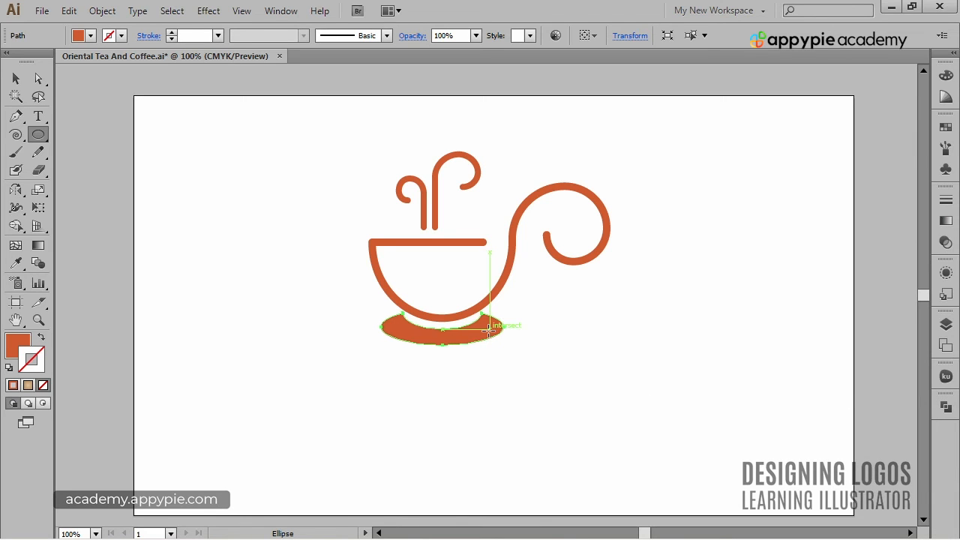
ctrl+click(580, 343)
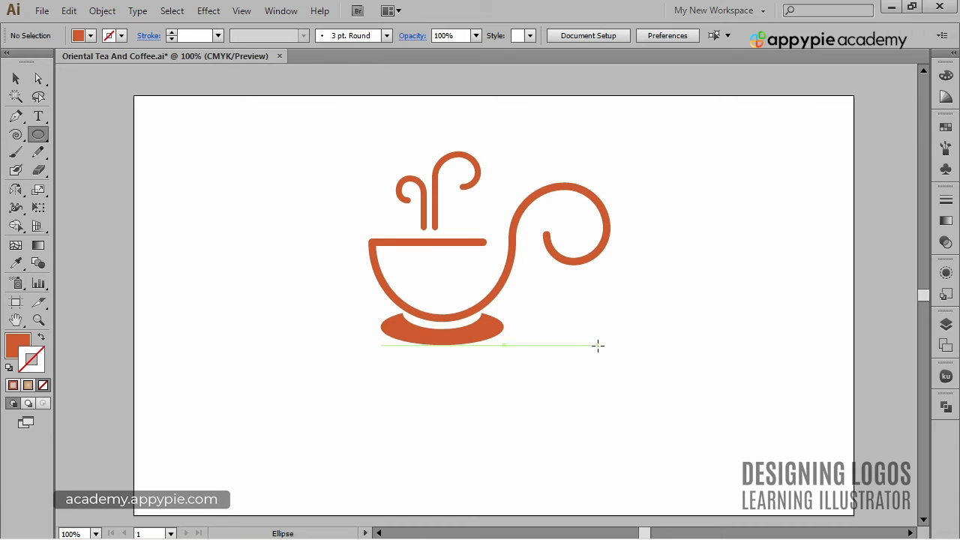
Step: Group the cup, both steam swirls and the saucer into one object
drag(668, 409, 346, 137)
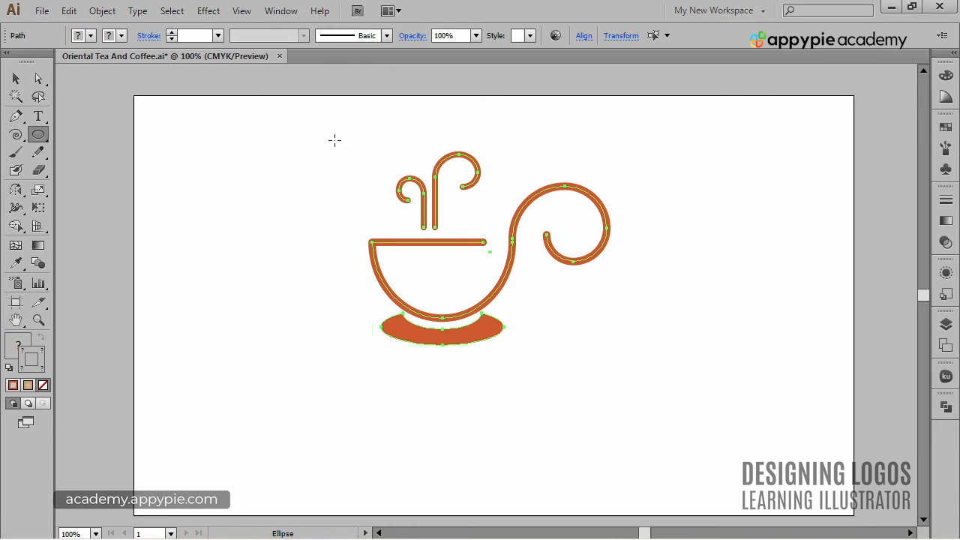
click(102, 13)
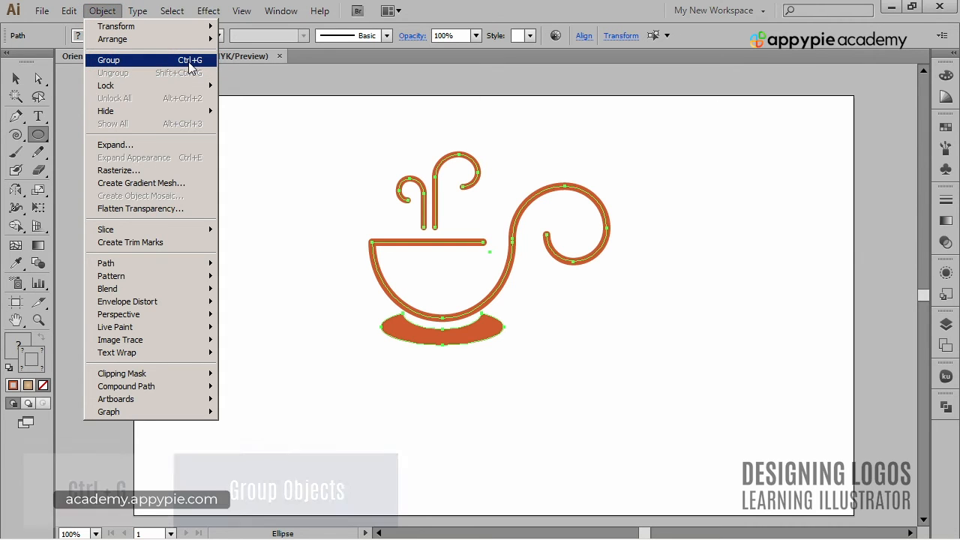
click(189, 61)
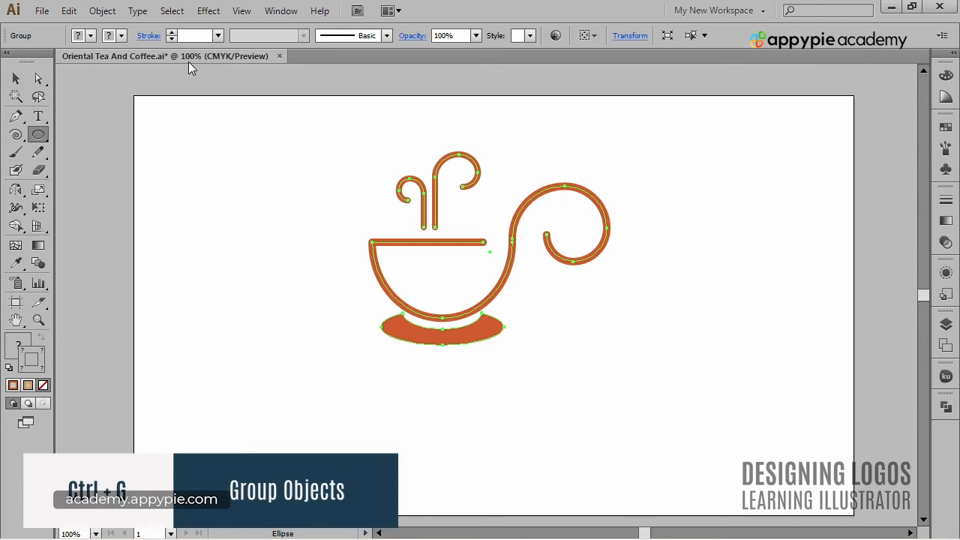
ctrl+click(576, 336)
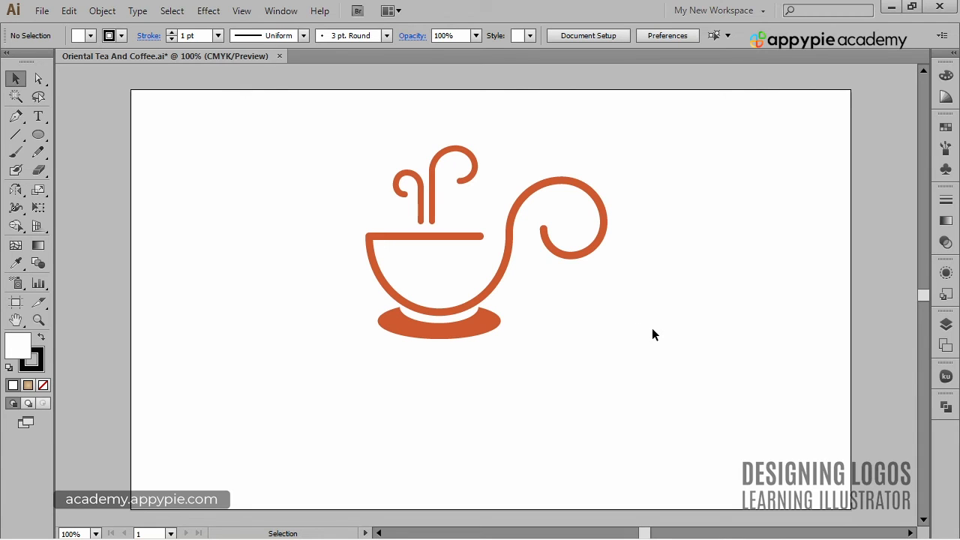
Step: Show the Logo layer with the scroll artwork and lock it against editing
click(946, 324)
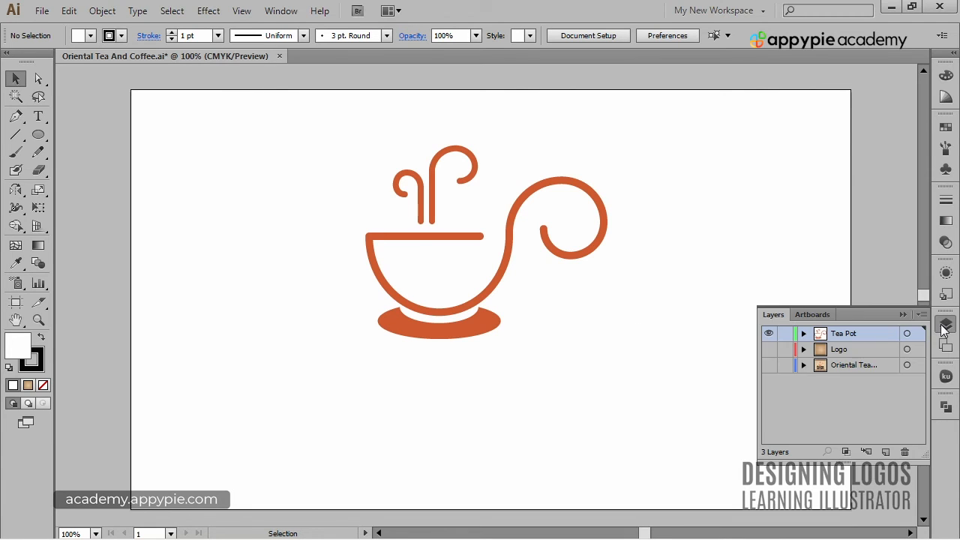
click(768, 349)
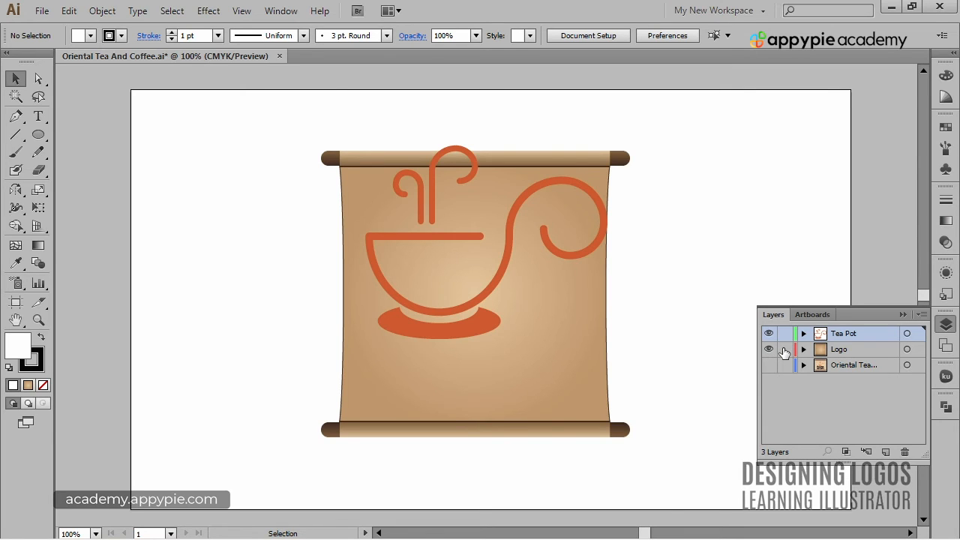
click(785, 349)
click(902, 315)
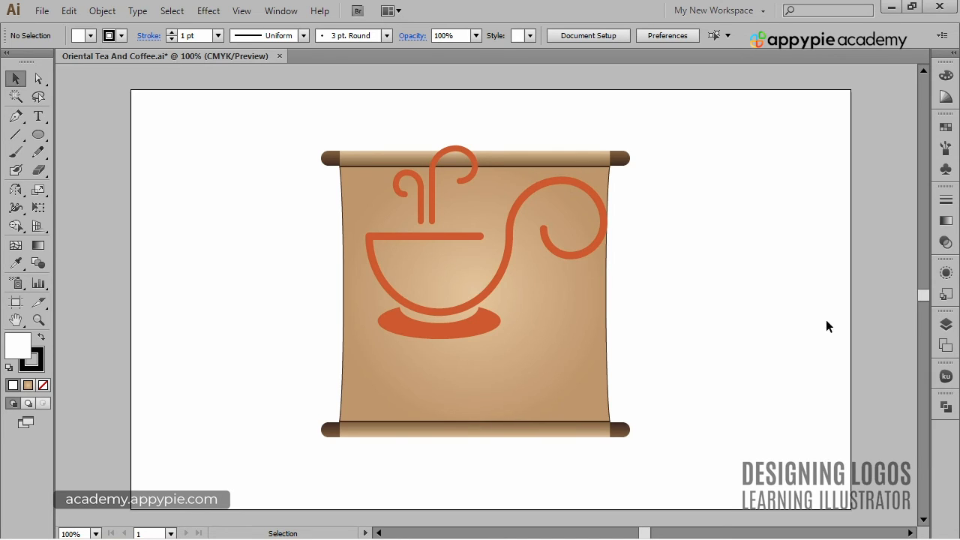
Step: Scale the grouped cup down proportionally about its center so it fits inside the upper half of the scroll
click(575, 258)
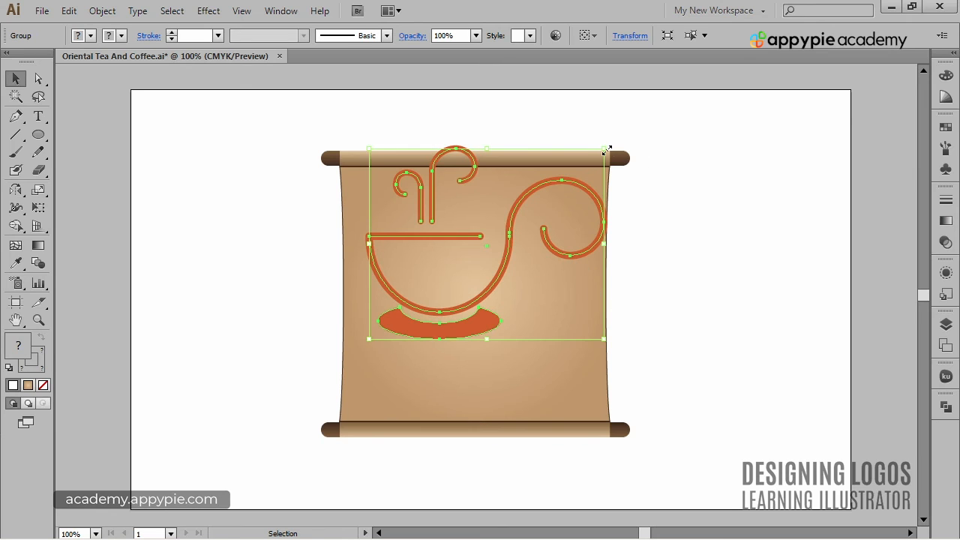
drag(603, 150, 557, 190)
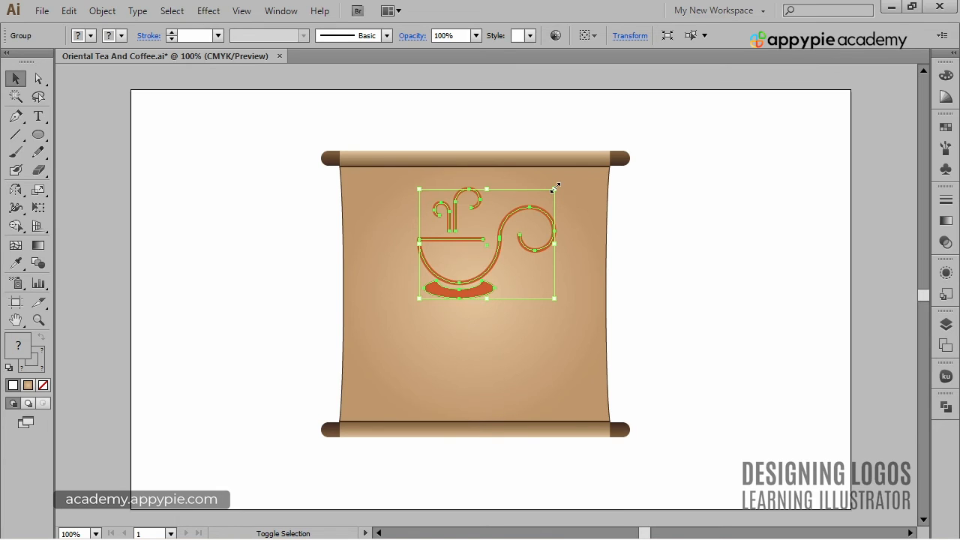
drag(555, 189, 550, 191)
click(667, 223)
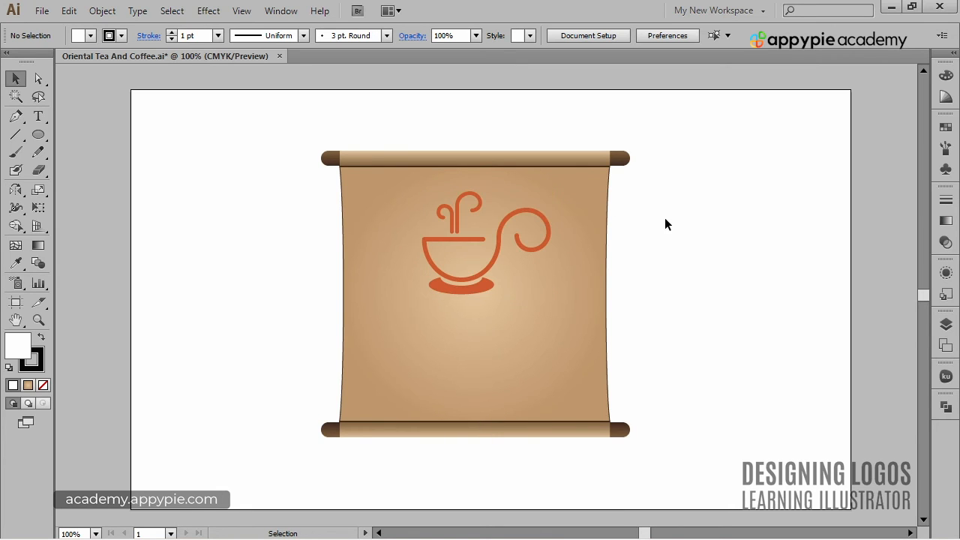
Step: Add the text "ORIENTAL" beneath the cup and shift it slightly down, clear of the saucer
click(38, 116)
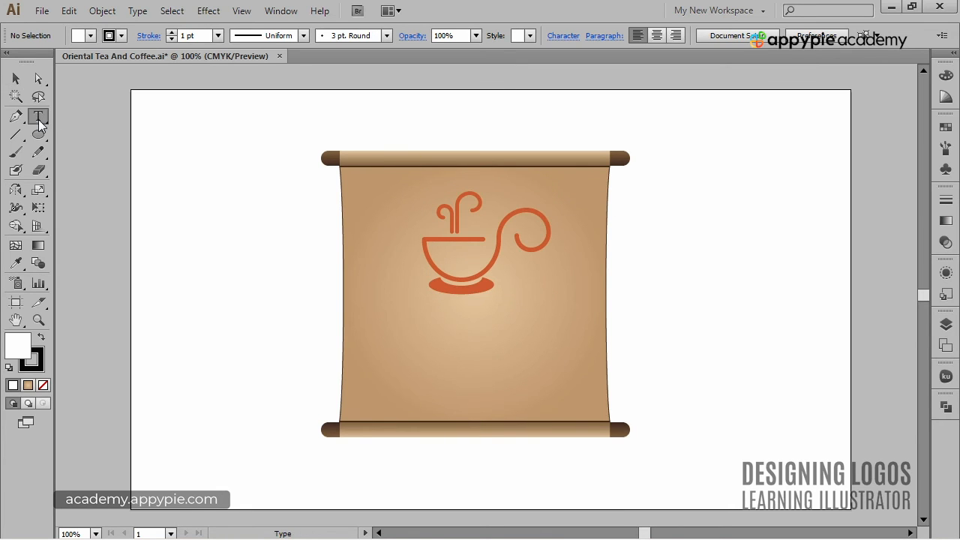
click(366, 319)
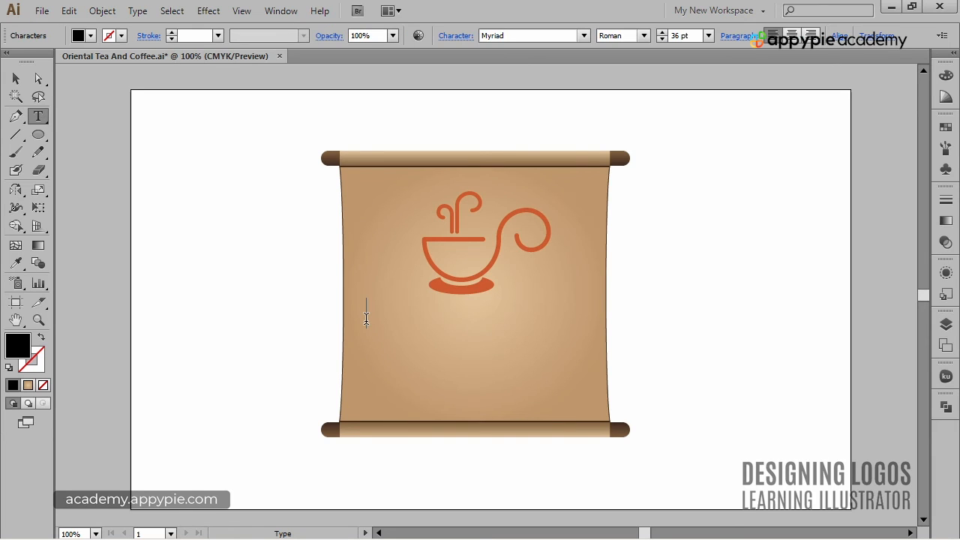
text(ORIENTA)
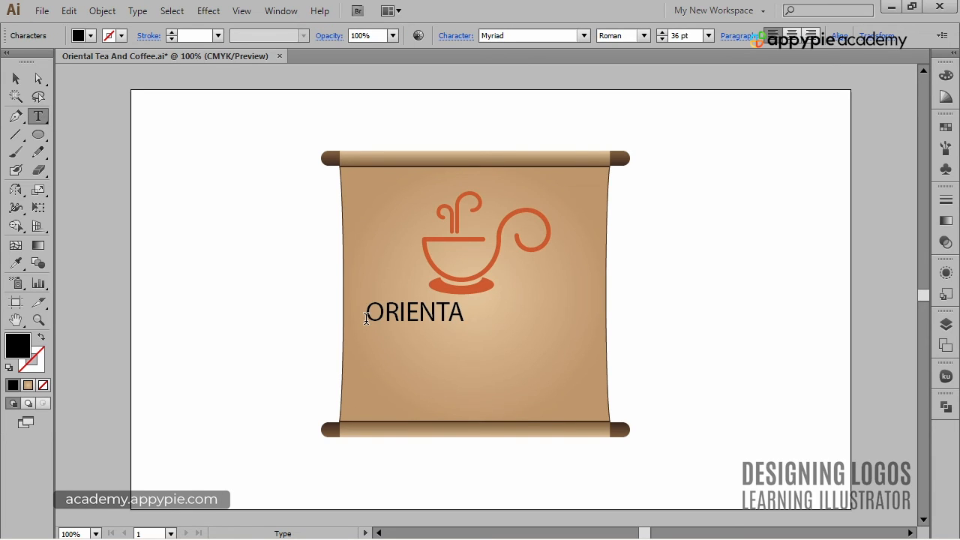
text(L)
ctrl+click(366, 318)
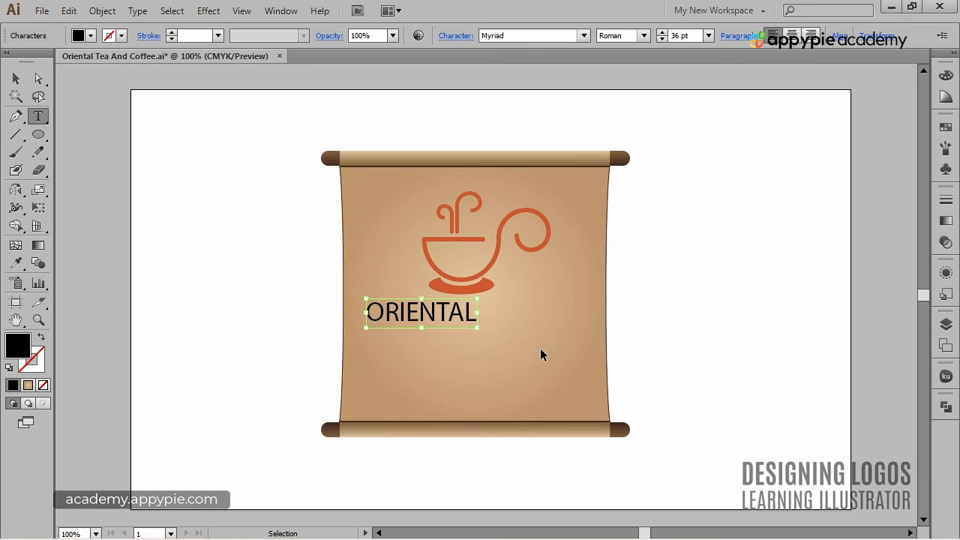
drag(453, 321, 456, 338)
Step: Set the ORIENTAL text in the Japonesa font and give it a dark brown fill
click(532, 35)
text(Japonesa)
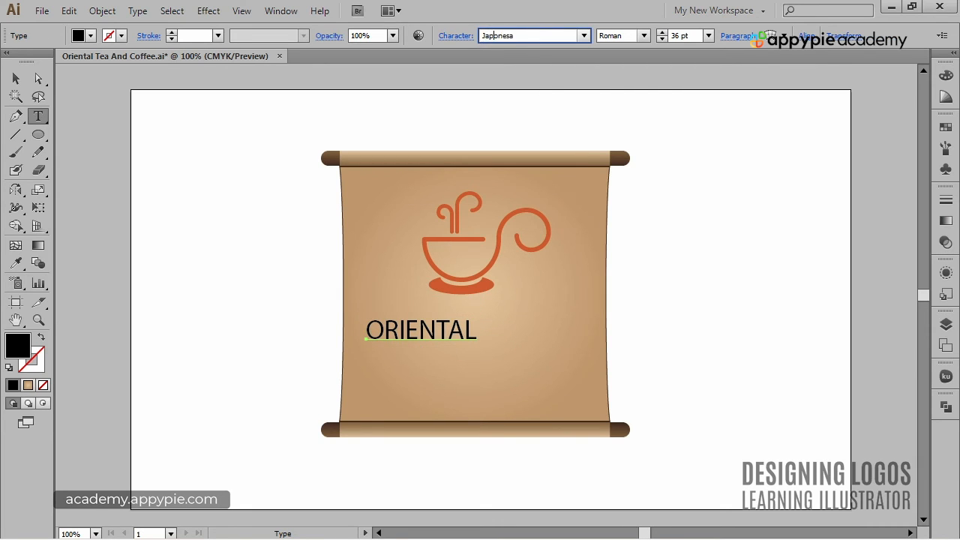
key(Return)
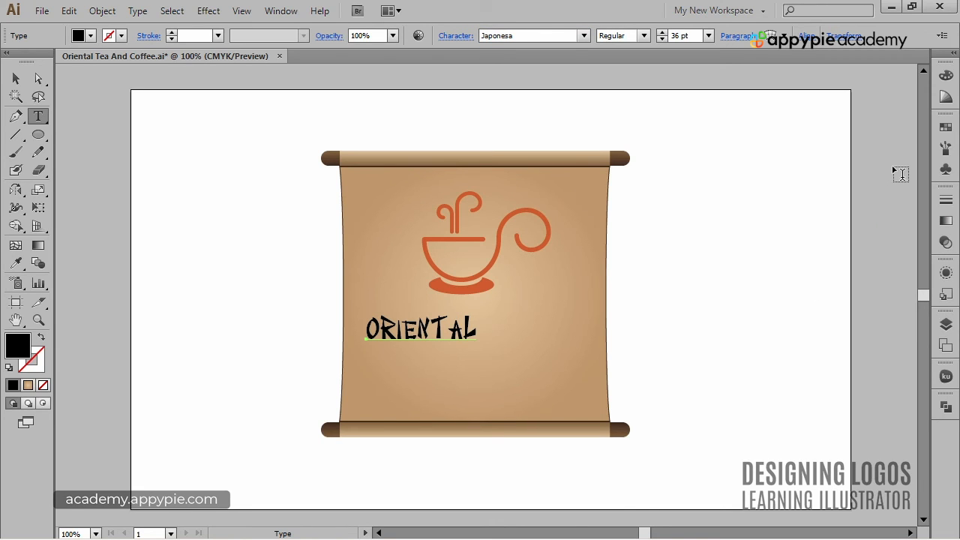
click(946, 127)
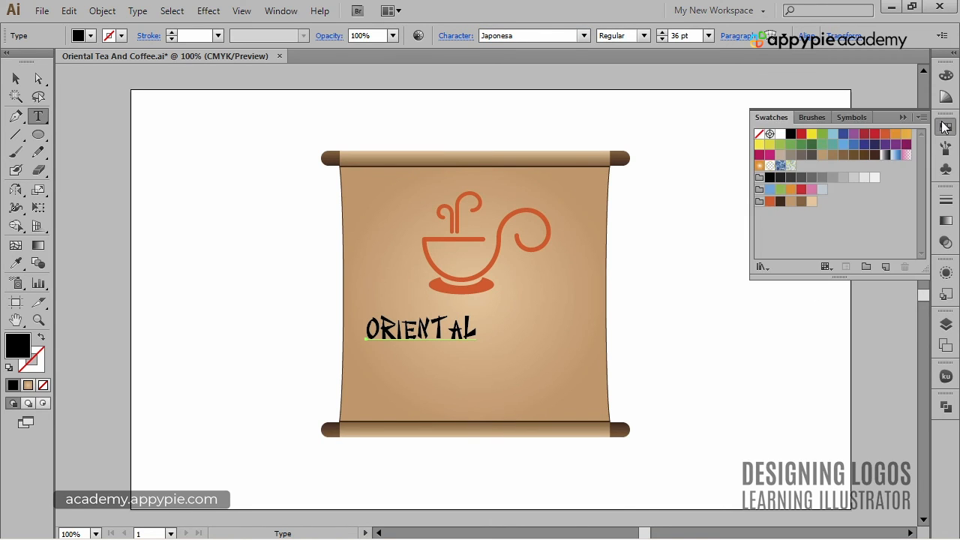
click(874, 154)
click(903, 117)
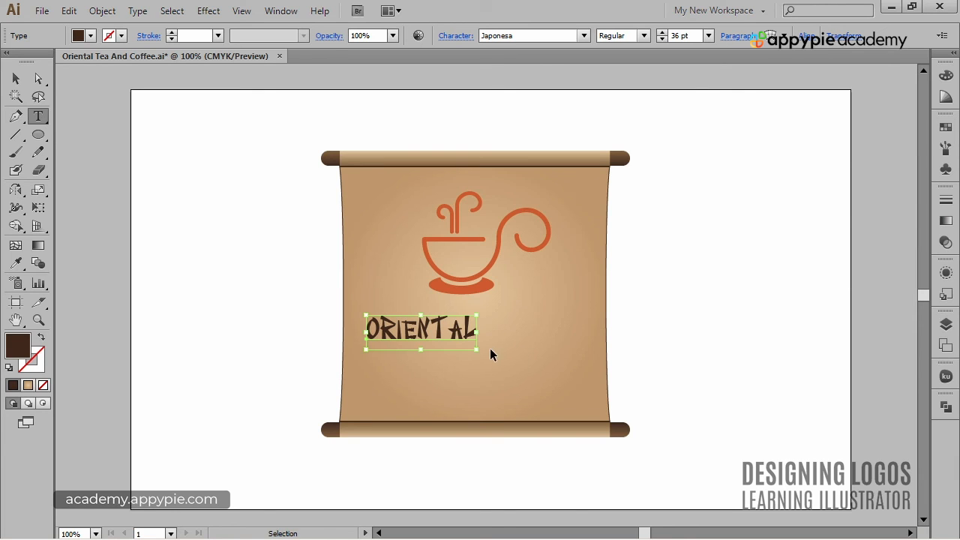
Step: Enlarge the ORIENTAL text to about 65.34 pt and nudge it right and up to center it under the cup
drag(475, 348, 567, 383)
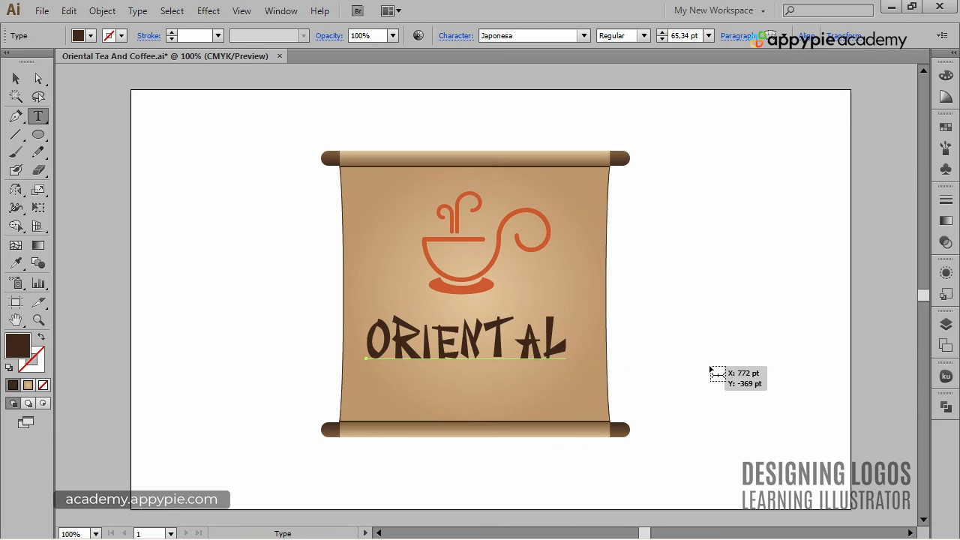
key(shift+Right)
key(shift+Right)
key(shift+Left)
key(Up)
key(Up)
key(Up)
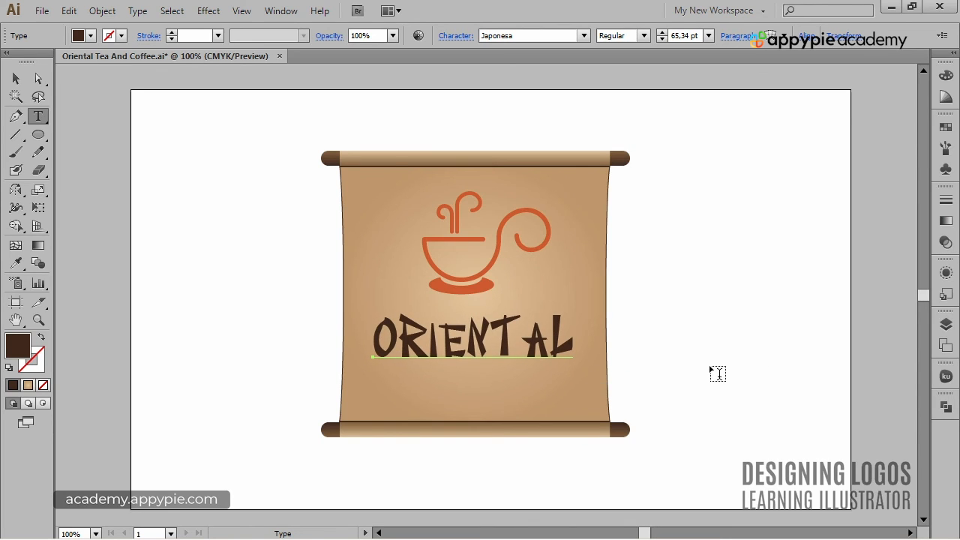
Step: Tighten the kerning between the T and A of ORIENTAL and shift the word slightly right and up to recenter it
click(523, 337)
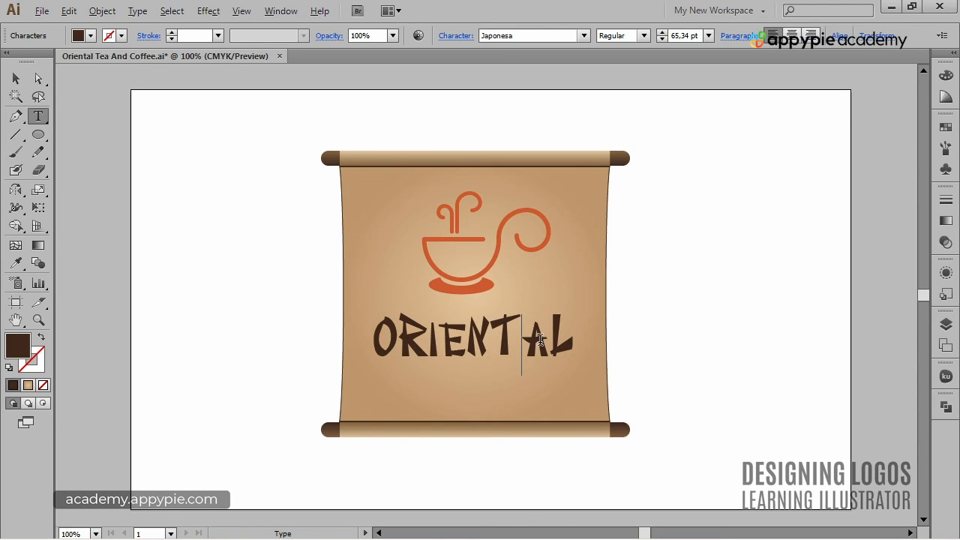
key(alt+Left)
key(alt+Left)
key(alt+Left)
key(alt+Left)
key(alt+Left)
key(alt+Left)
key(alt+Left)
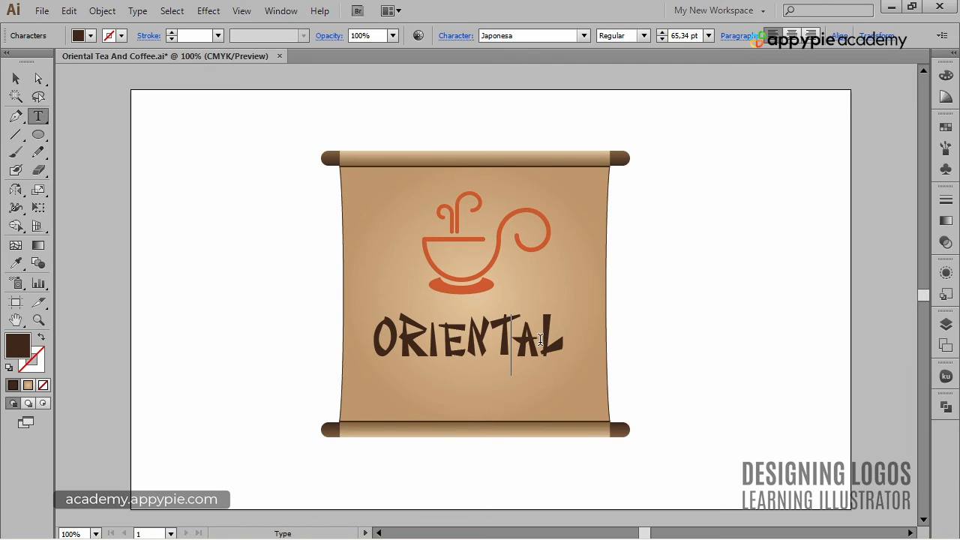
key(alt+Left)
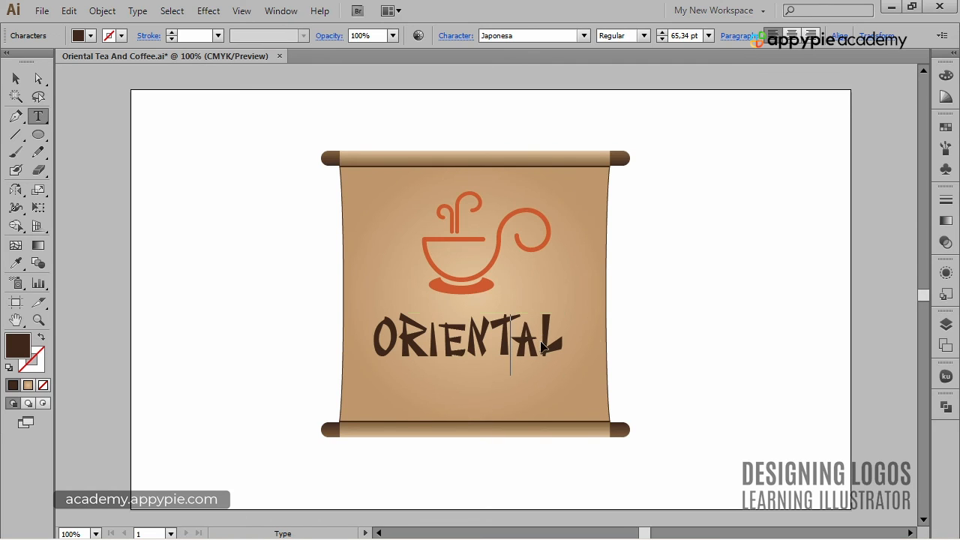
ctrl+click(637, 357)
drag(537, 354, 543, 350)
Step: Draw a horizontal line just below ORIENTAL, matching the word's width, with a dark brown stroke
key(backslash)
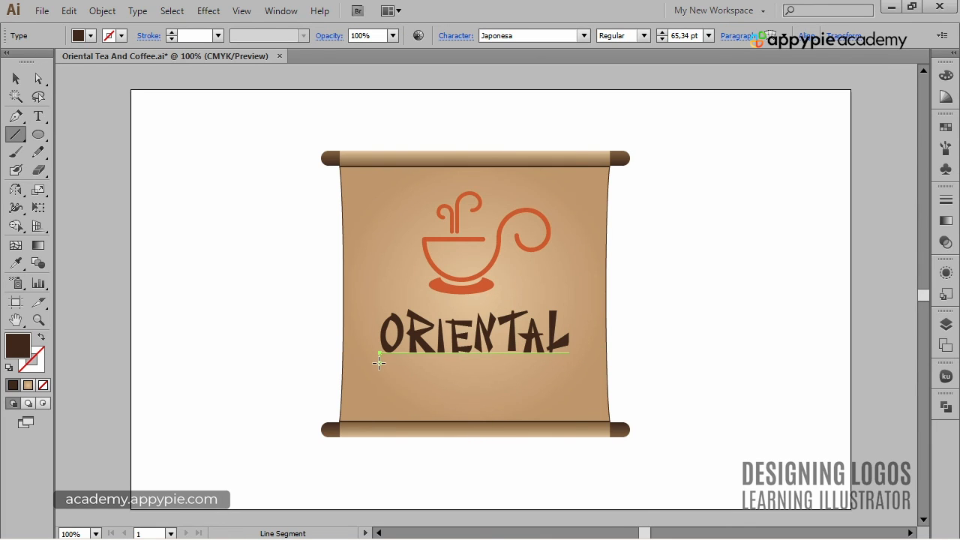
drag(378, 360, 570, 359)
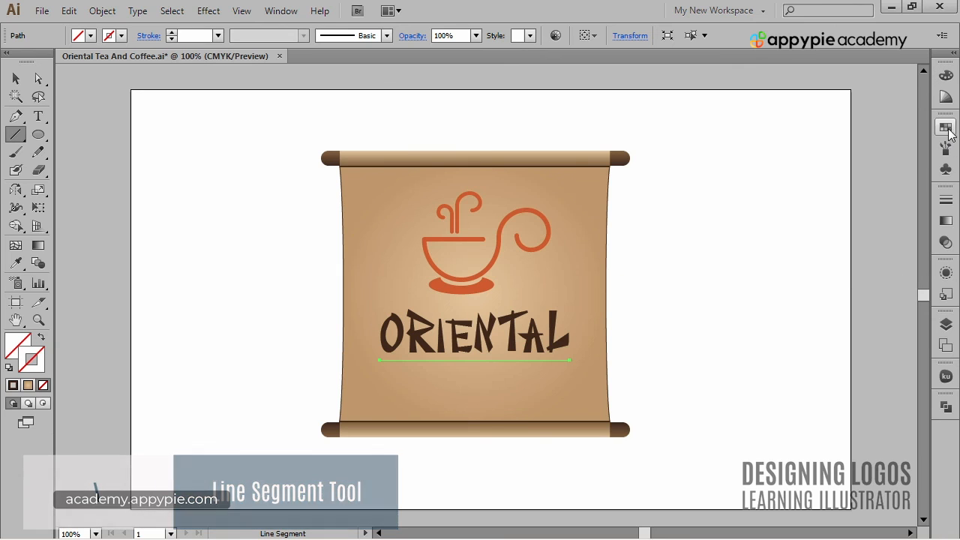
click(946, 127)
click(875, 155)
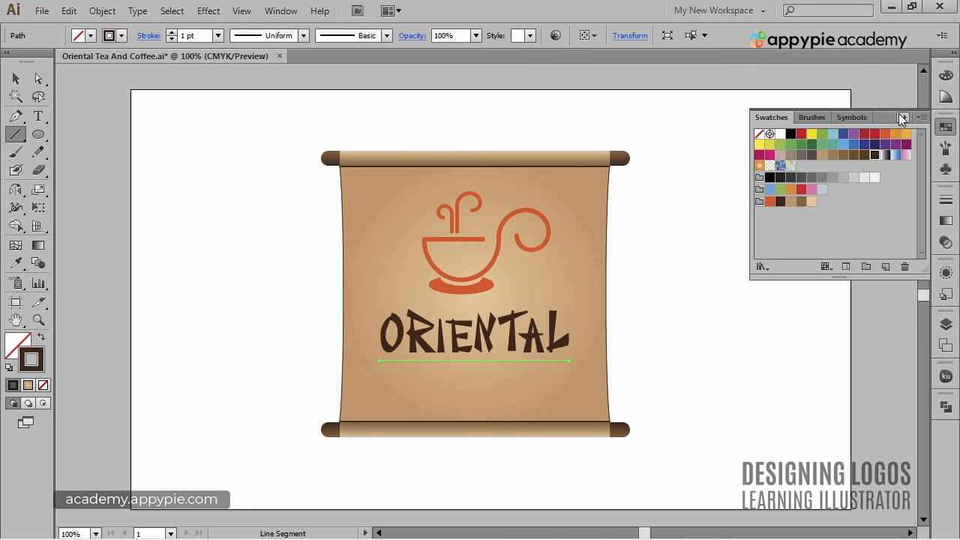
click(898, 118)
ctrl+click(691, 291)
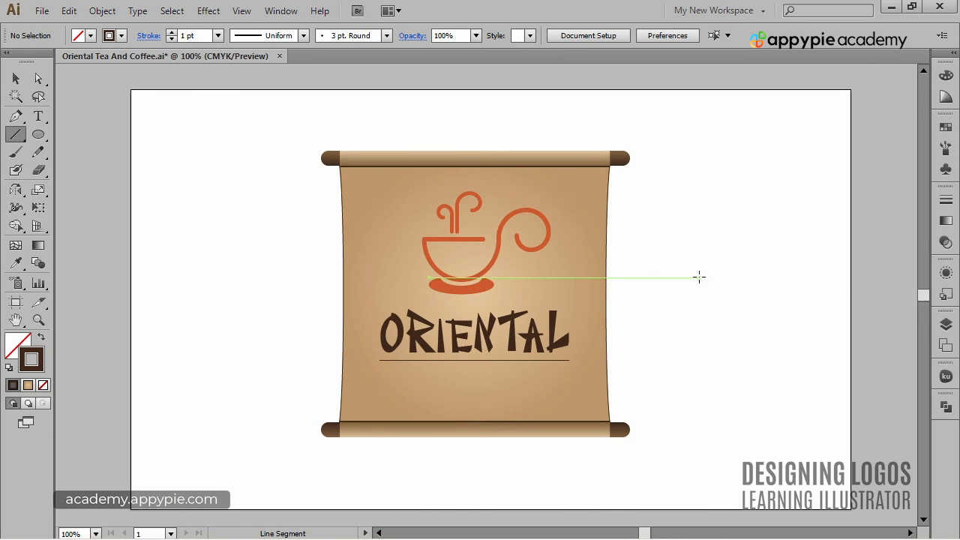
Step: Add the text "TEA & COFFE" in the Collegiate font, starting at the line's left end
key(t)
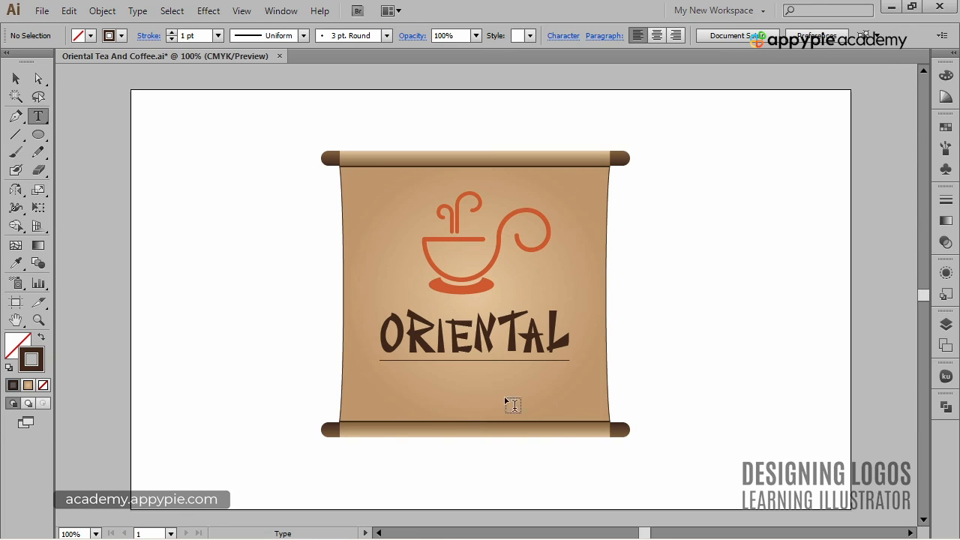
click(381, 384)
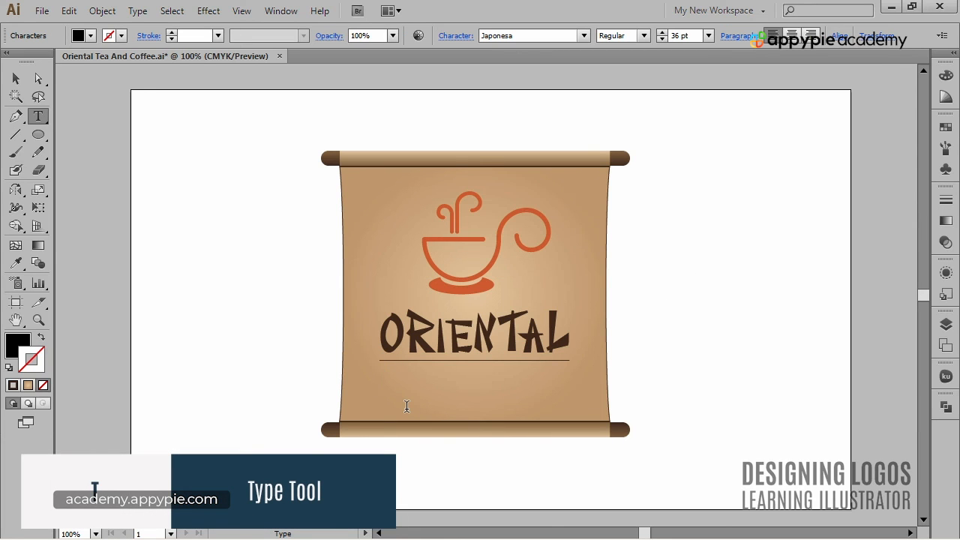
click(579, 36)
text(Collegiate)
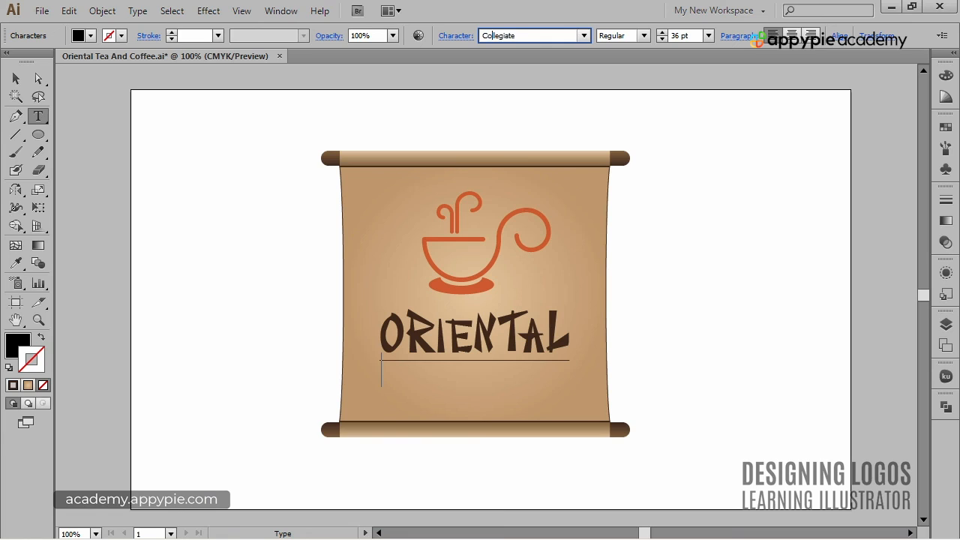
key(Return)
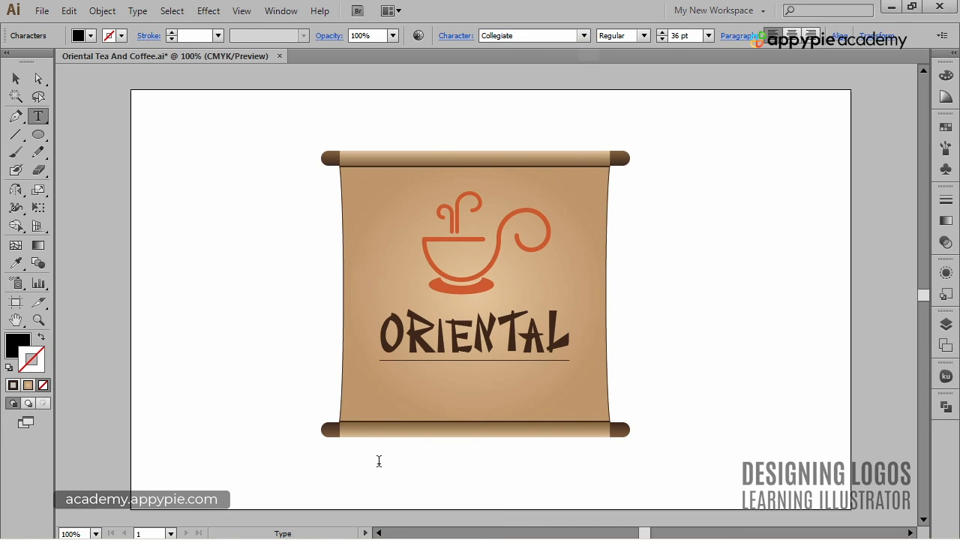
text(TEA & COFFE)
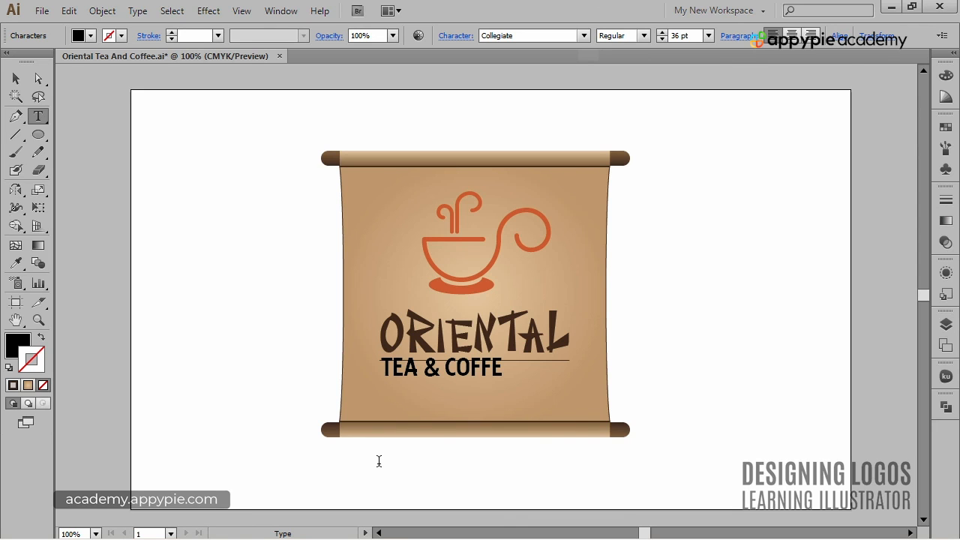
Step: Scale the TEA & COFFE text down to about 26.41 pt so it sits just below the line
key(ctrl)
drag(501, 354, 491, 363)
ctrl+click(659, 385)
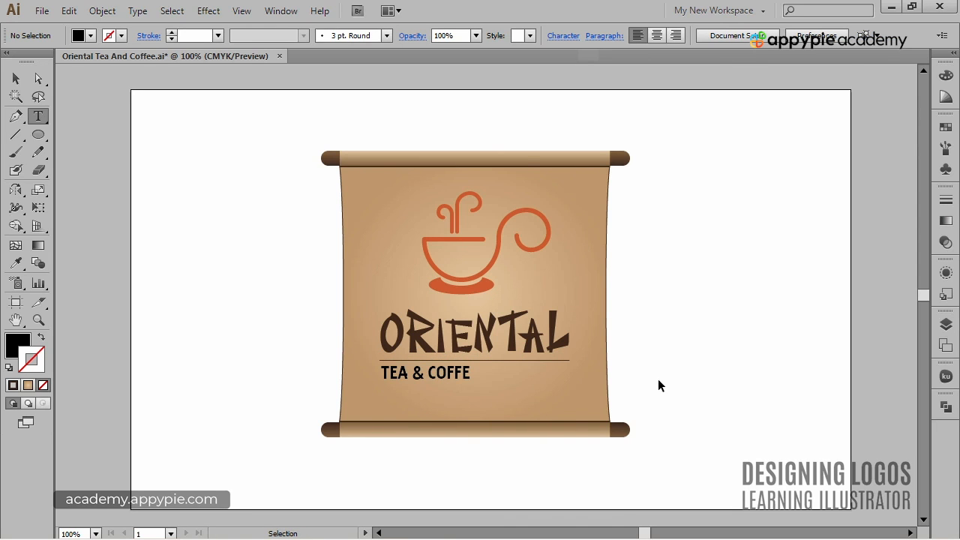
Step: Increase the tracking of the TEA & COFFE text to 450 so it spans nearly the full width of the line
ctrl+click(447, 388)
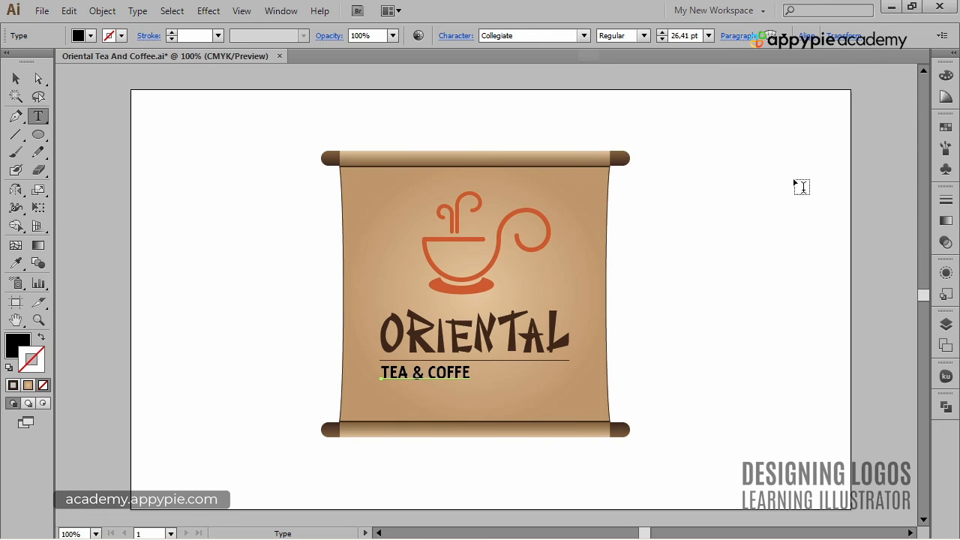
click(459, 36)
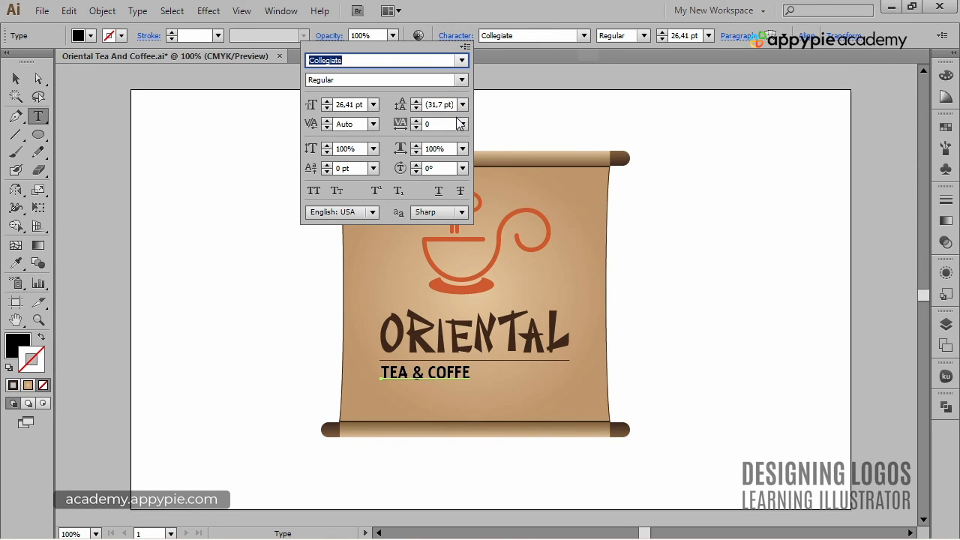
click(417, 122)
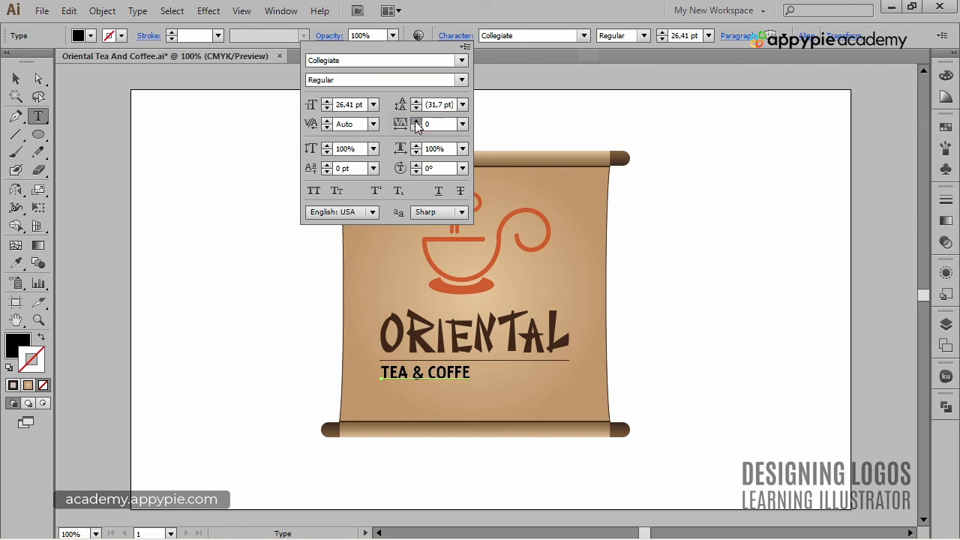
click(416, 122)
click(416, 122)
click(416, 121)
click(416, 121)
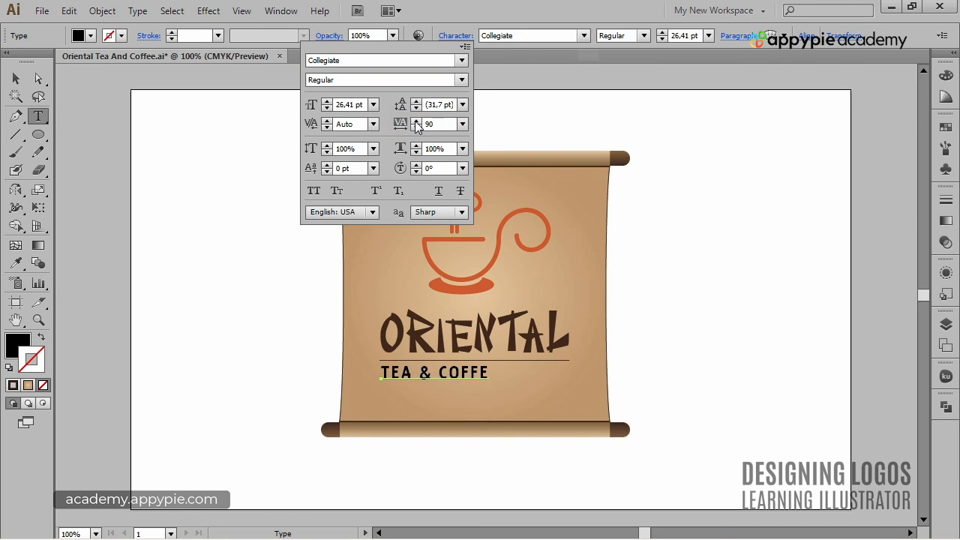
click(416, 121)
click(416, 120)
click(416, 121)
click(417, 121)
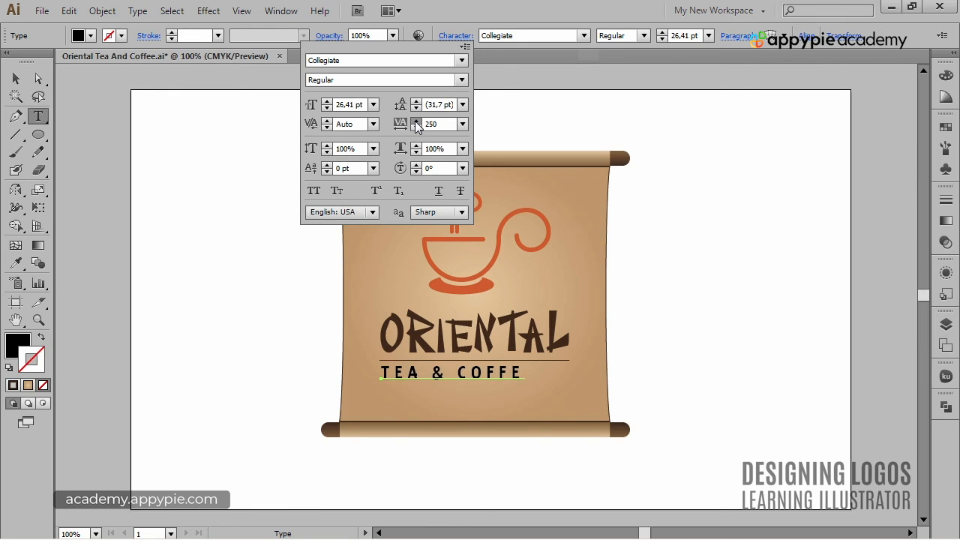
click(416, 121)
click(416, 121)
click(416, 121)
click(416, 120)
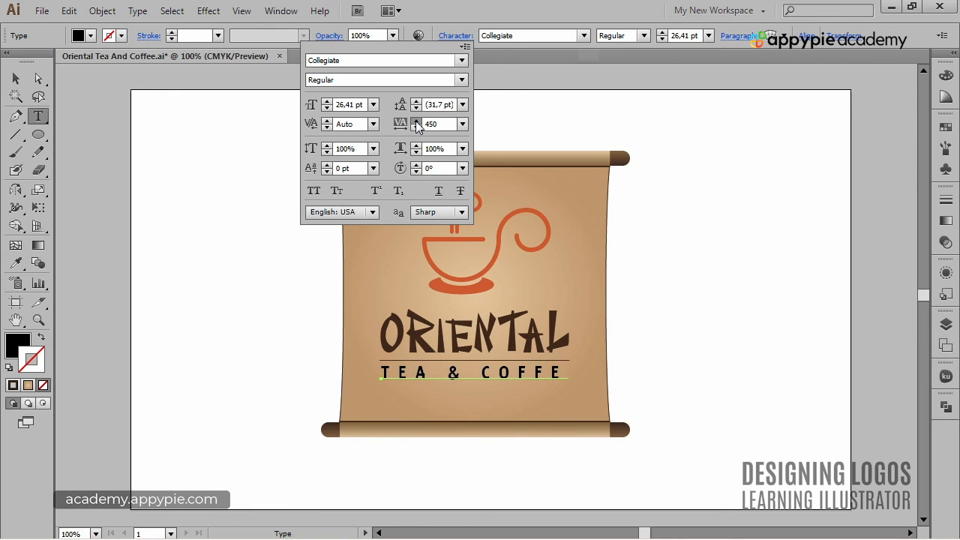
Step: Increase the tracking of the TEA & COFFE text to 500 so its last letter reaches the line's right end
click(416, 120)
click(416, 120)
click(416, 120)
click(416, 121)
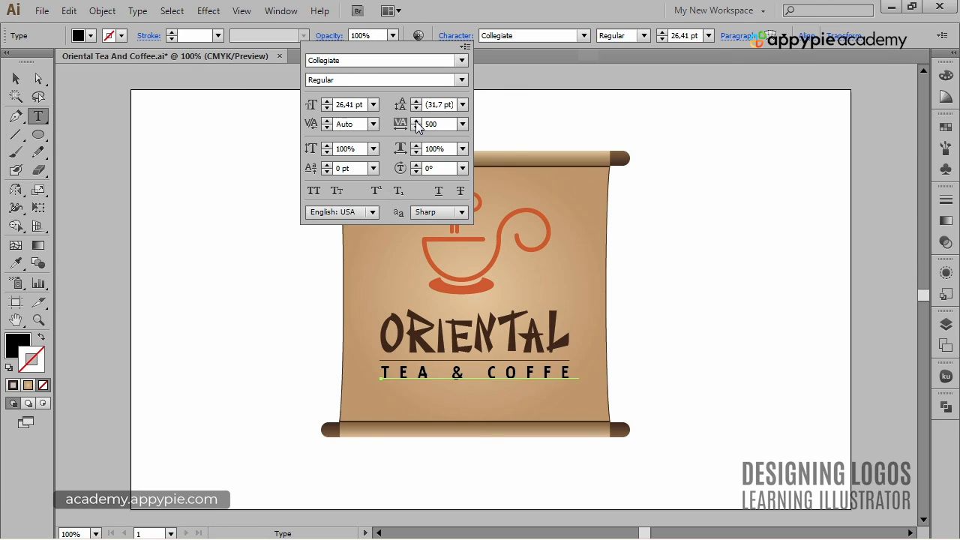
ctrl+click(750, 280)
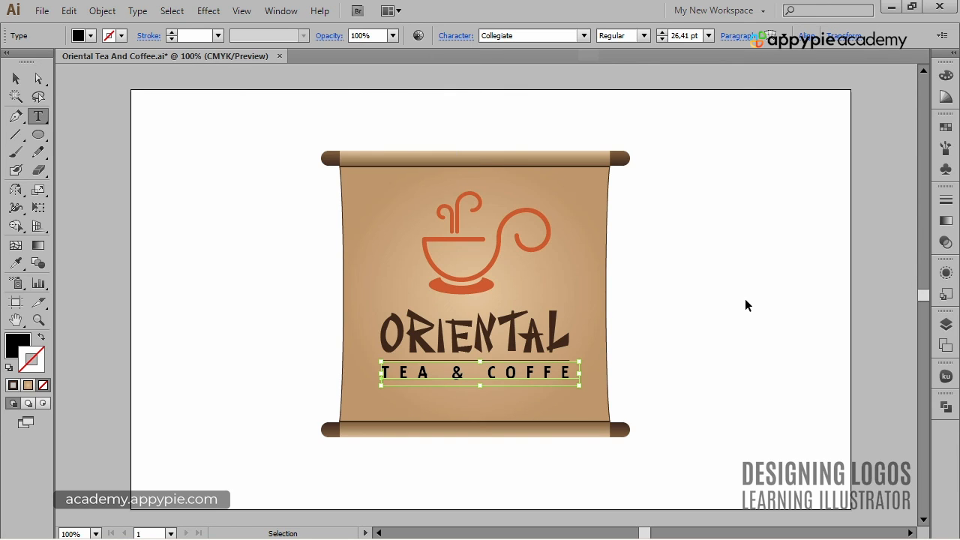
ctrl+click(744, 300)
Step: Fill the TEA & COFFE text with the dark brown swatch to match the ORIENTAL lettering, and deselect it
ctrl+click(561, 380)
click(946, 126)
click(873, 158)
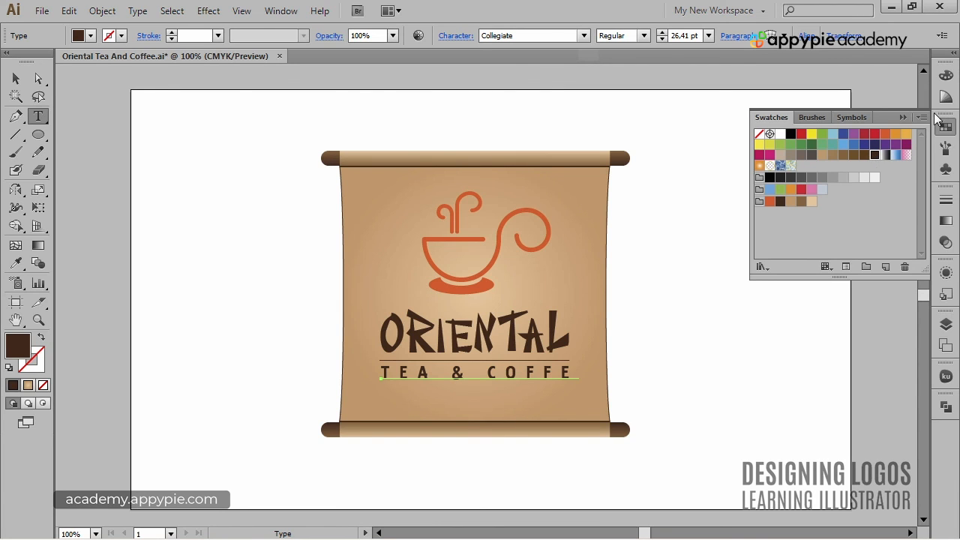
click(903, 117)
ctrl+click(685, 370)
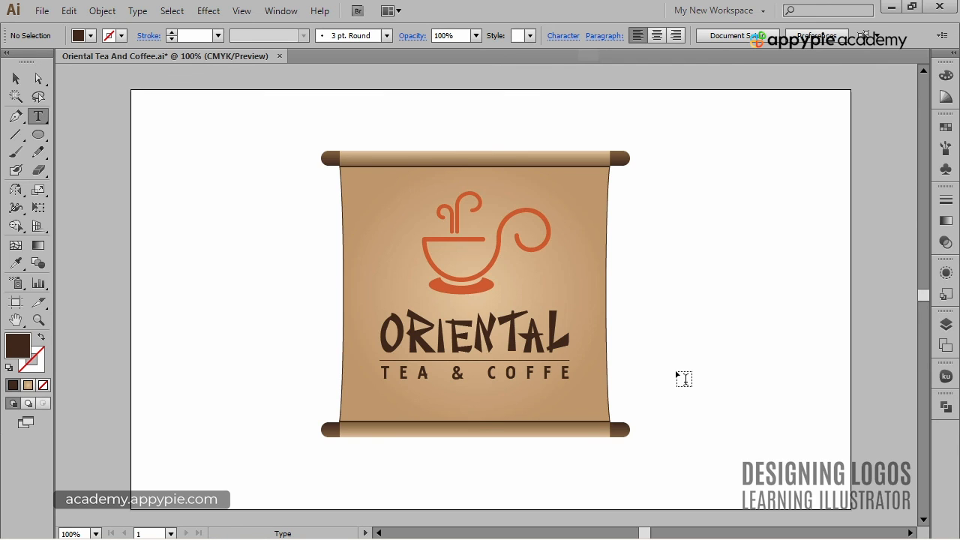
Step: Select the teacup, ORIENTAL, the line and TEA & COFFE together, nudge them into a centred position on the scroll, and deselect
ctrl+drag(365, 188, 541, 379)
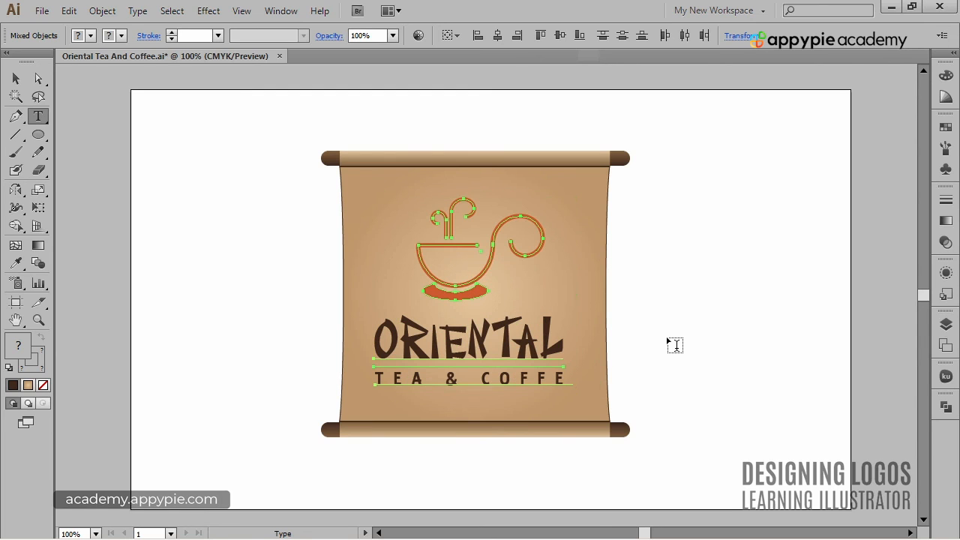
key(Right)
key(Right)
key(Right)
key(Right)
key(Right)
key(Right)
key(Right)
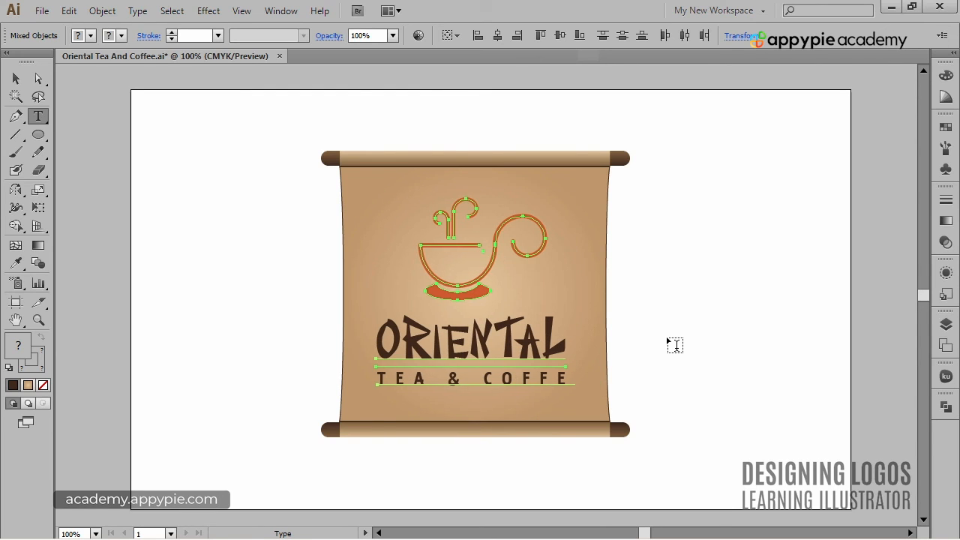
key(Right)
key(Right)
key(Up)
key(Up)
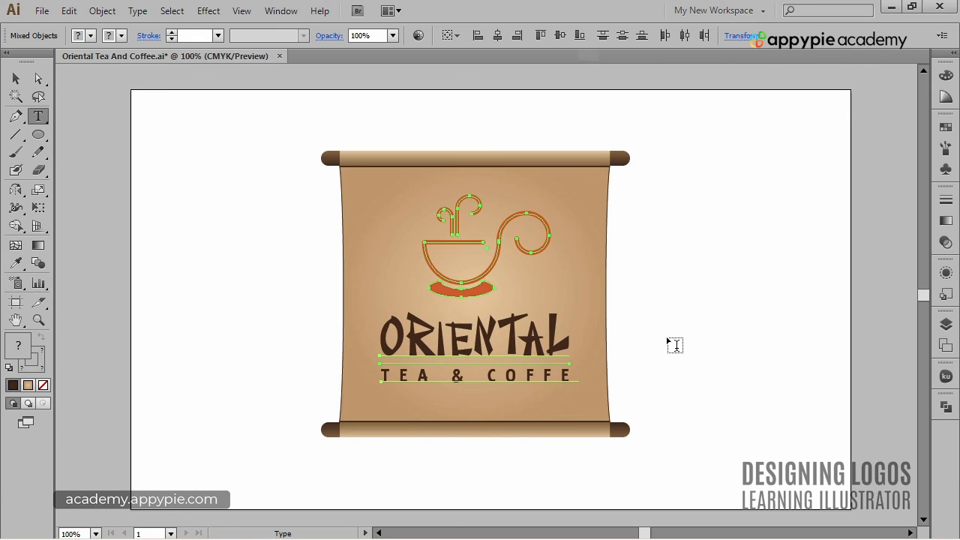
key(Right)
key(Right)
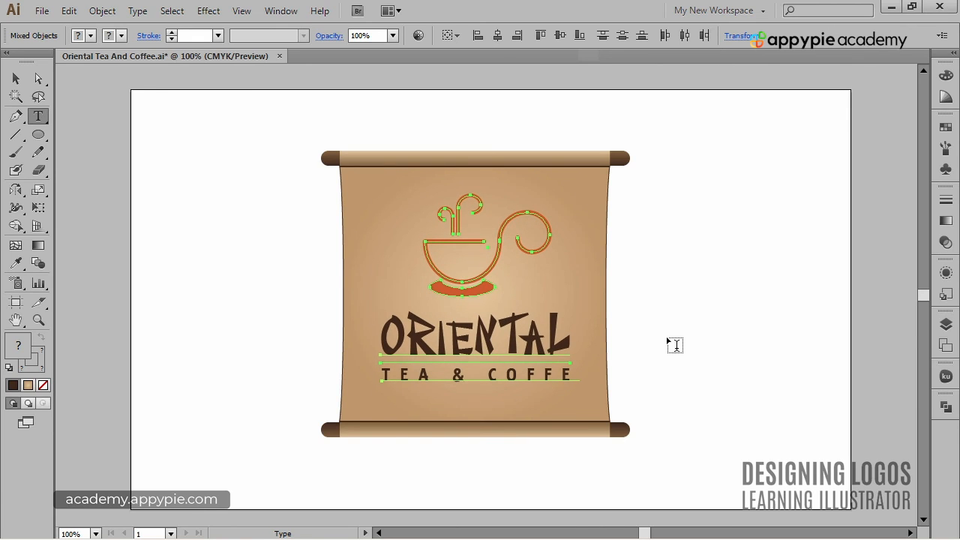
key(ctrl+shift+a)
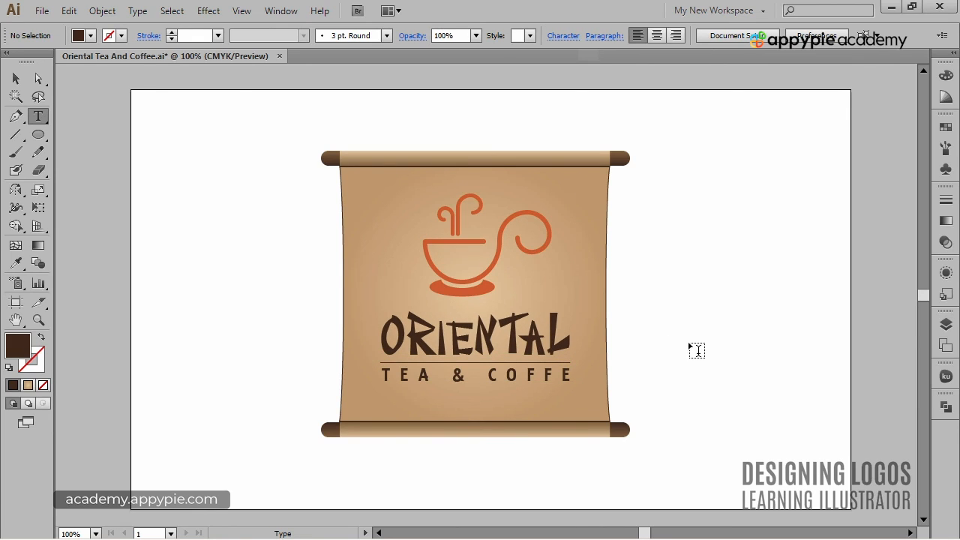